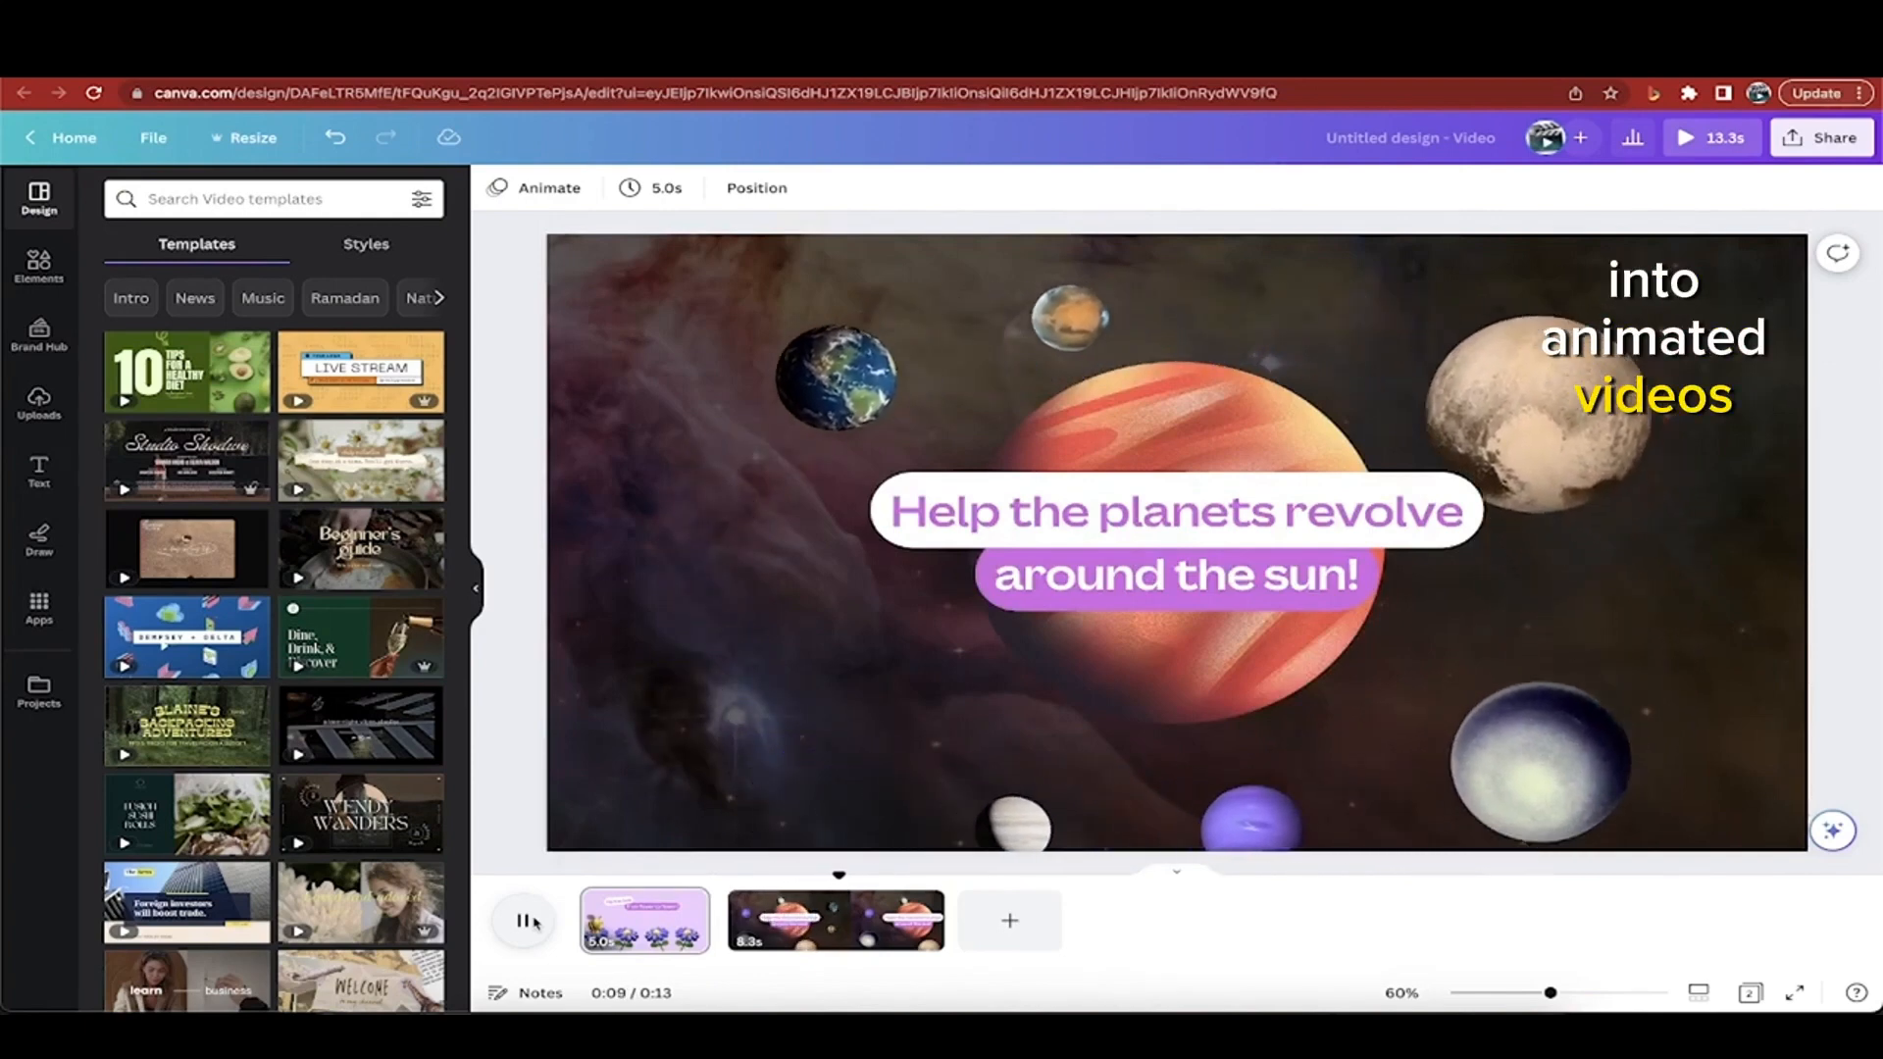
Look through the new AI-powered design features on the Canva Create page.
left_click(646, 843)
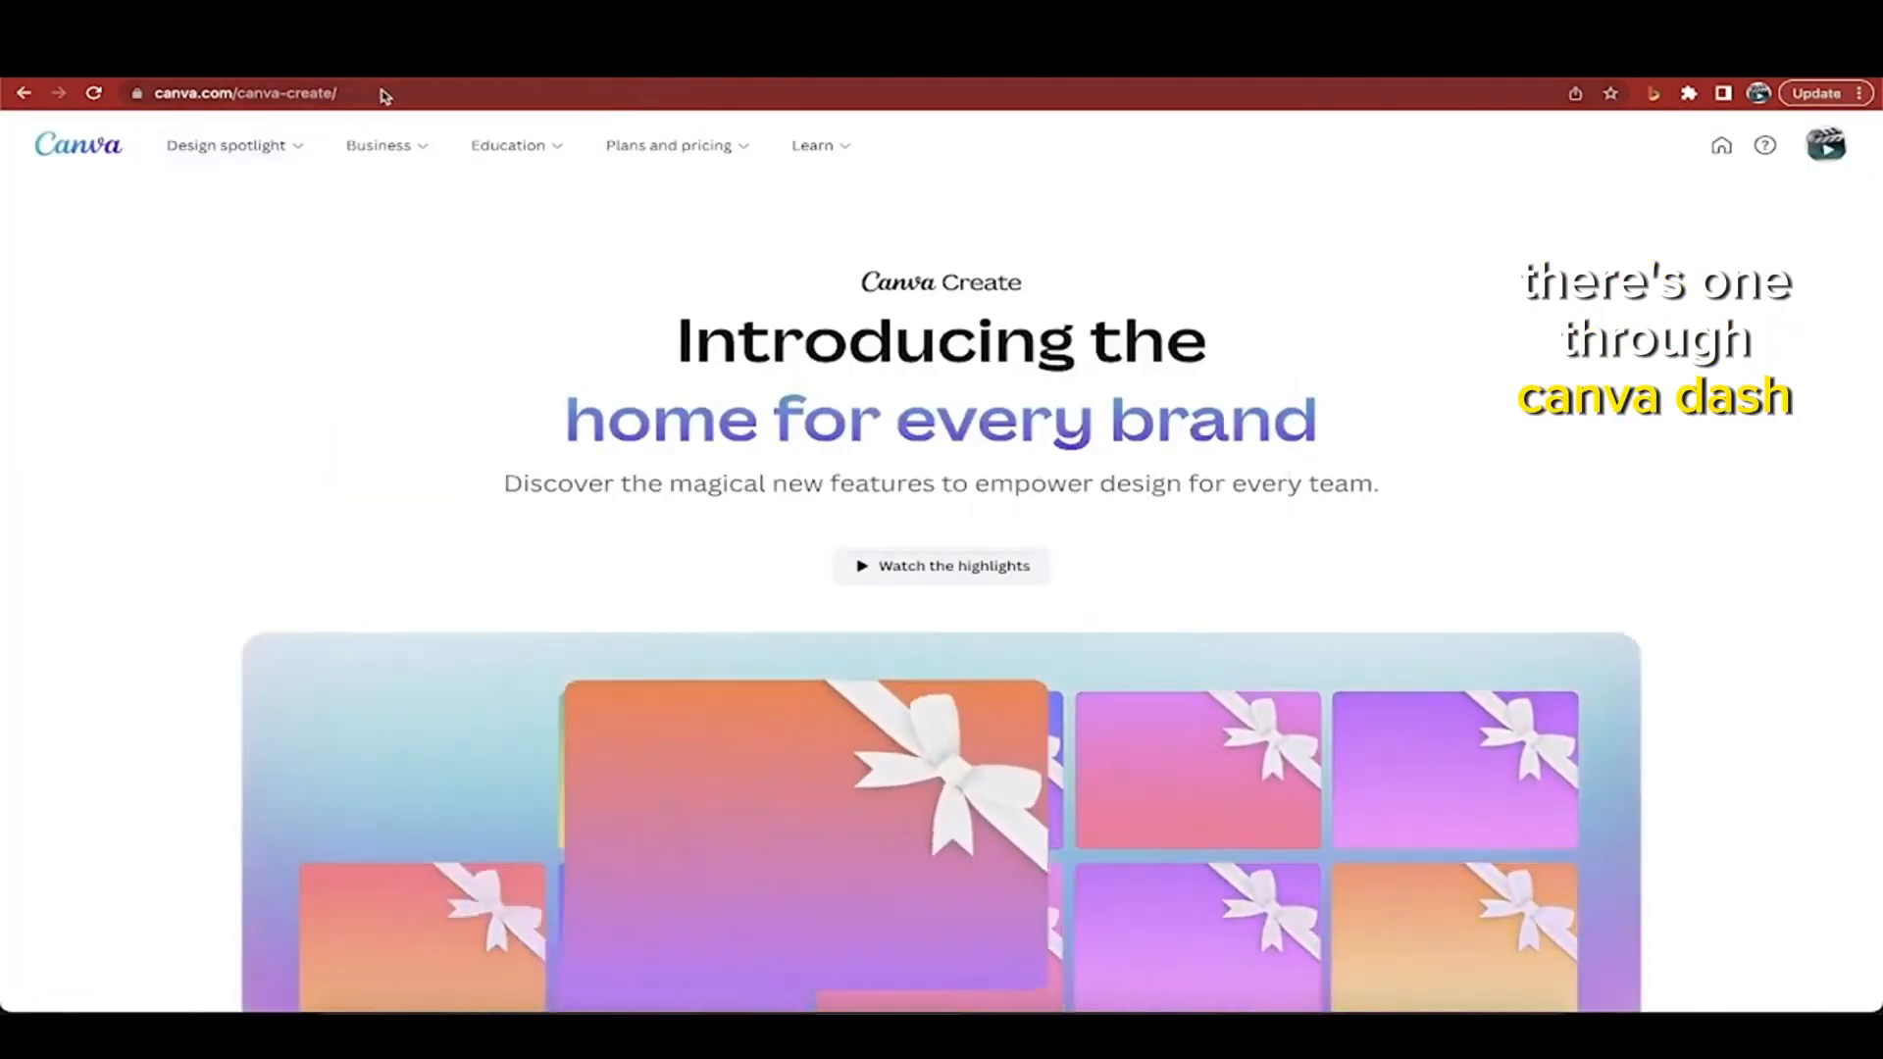
scroll(81, 454, "down", 3)
scroll(82, 454, "down", 10)
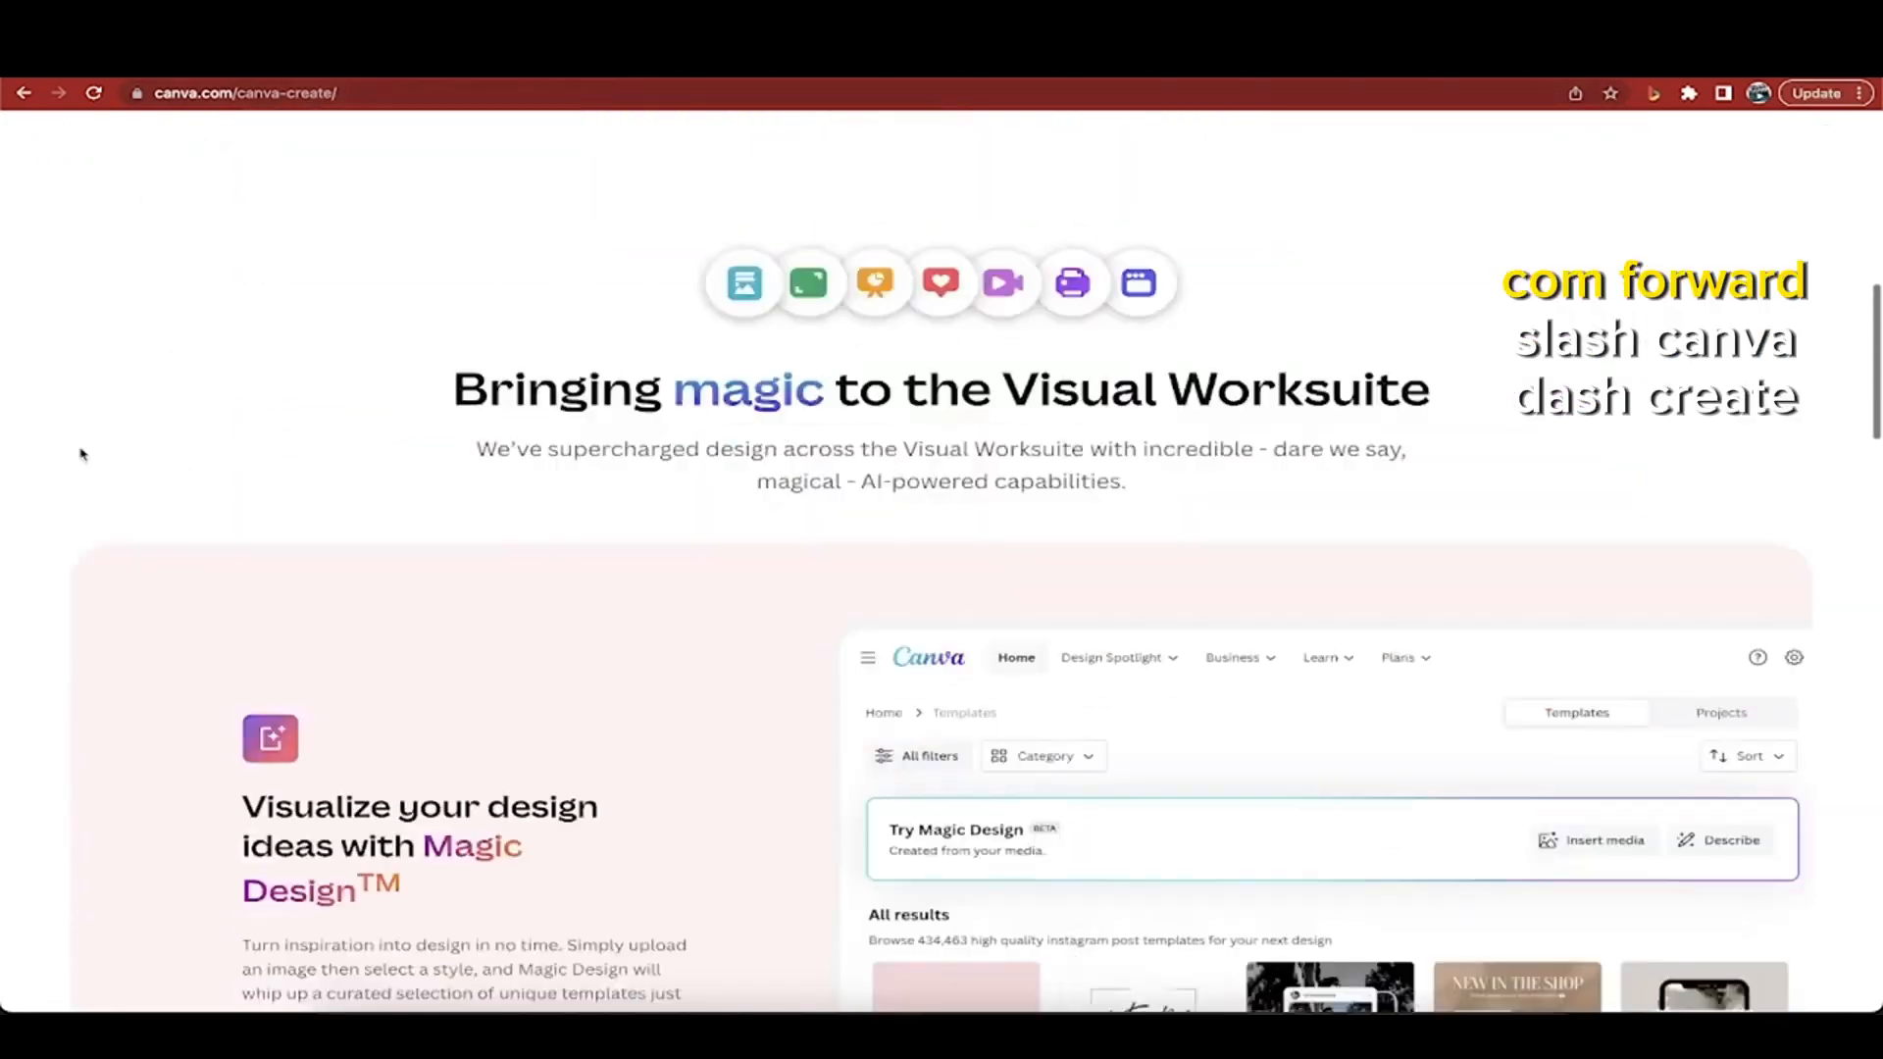
scroll(470, 472, "down", 2)
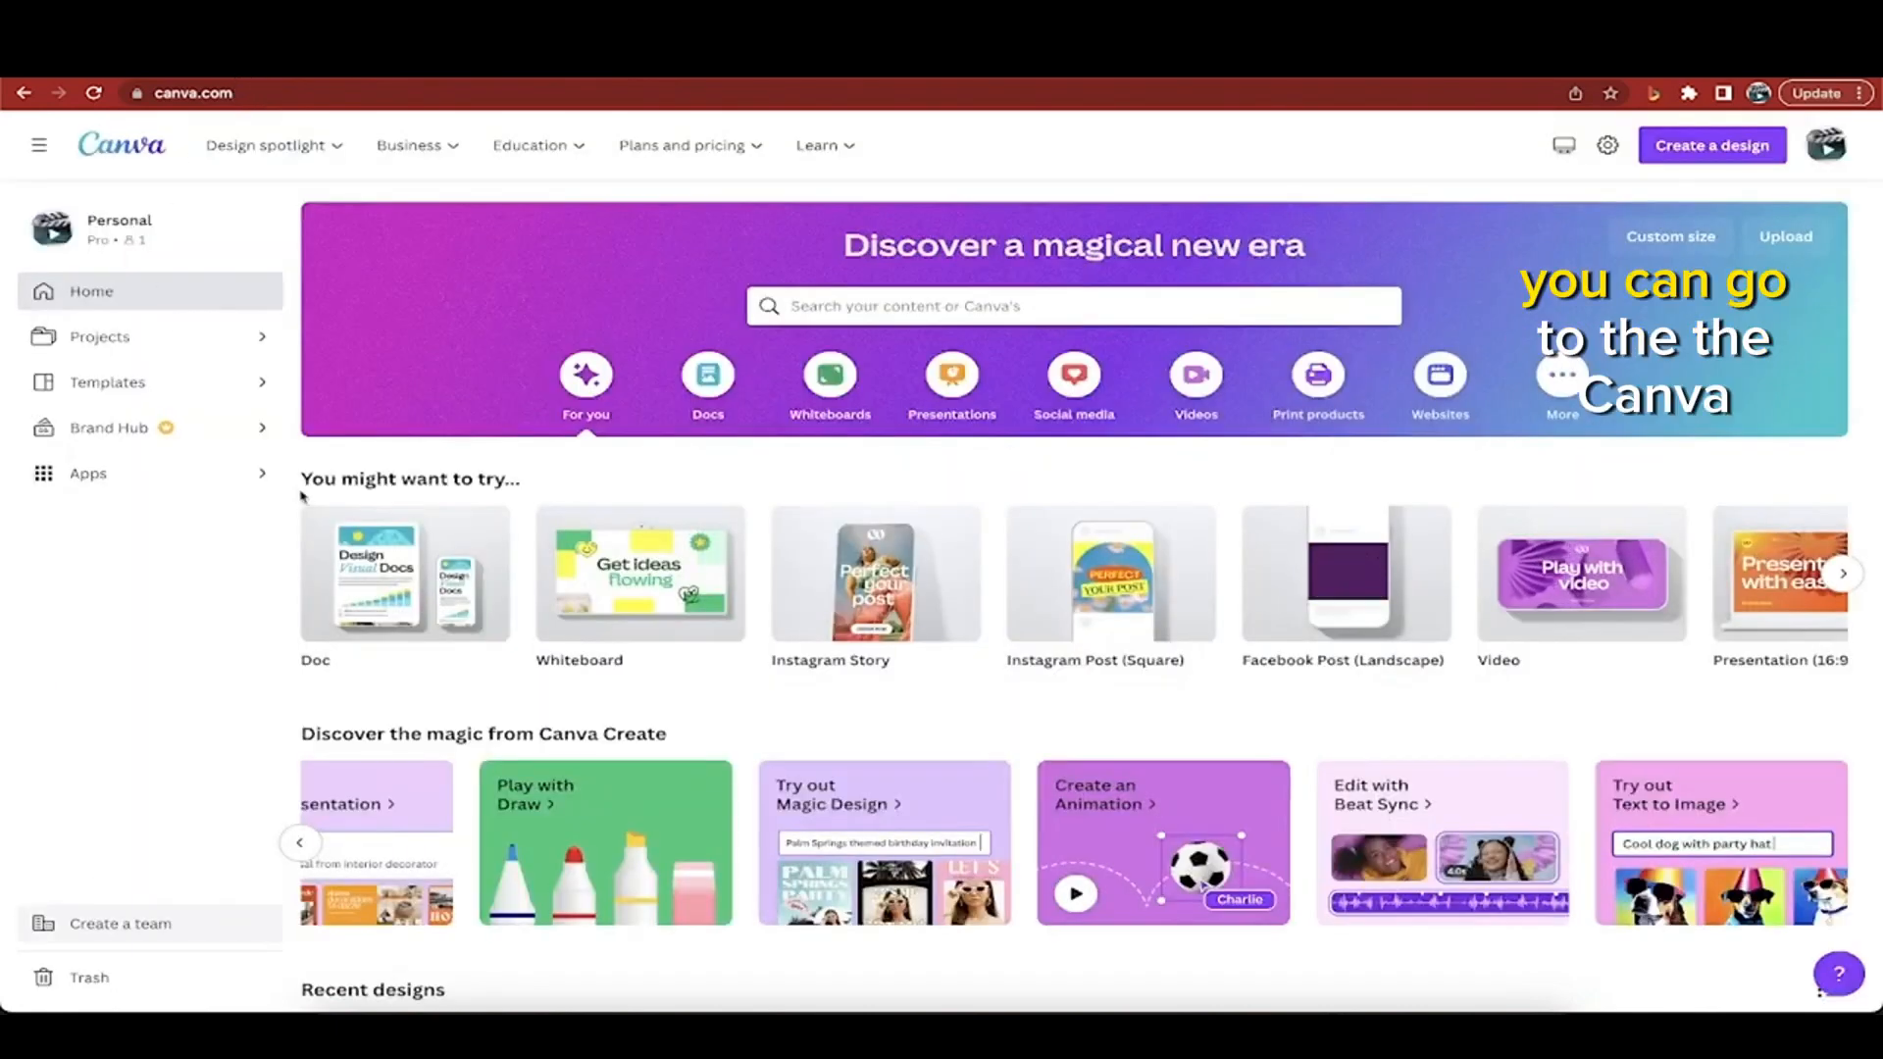
Open the Create an Animation example from the Canva home page's Discover the magic from Canva Create section.
left_click(343, 94)
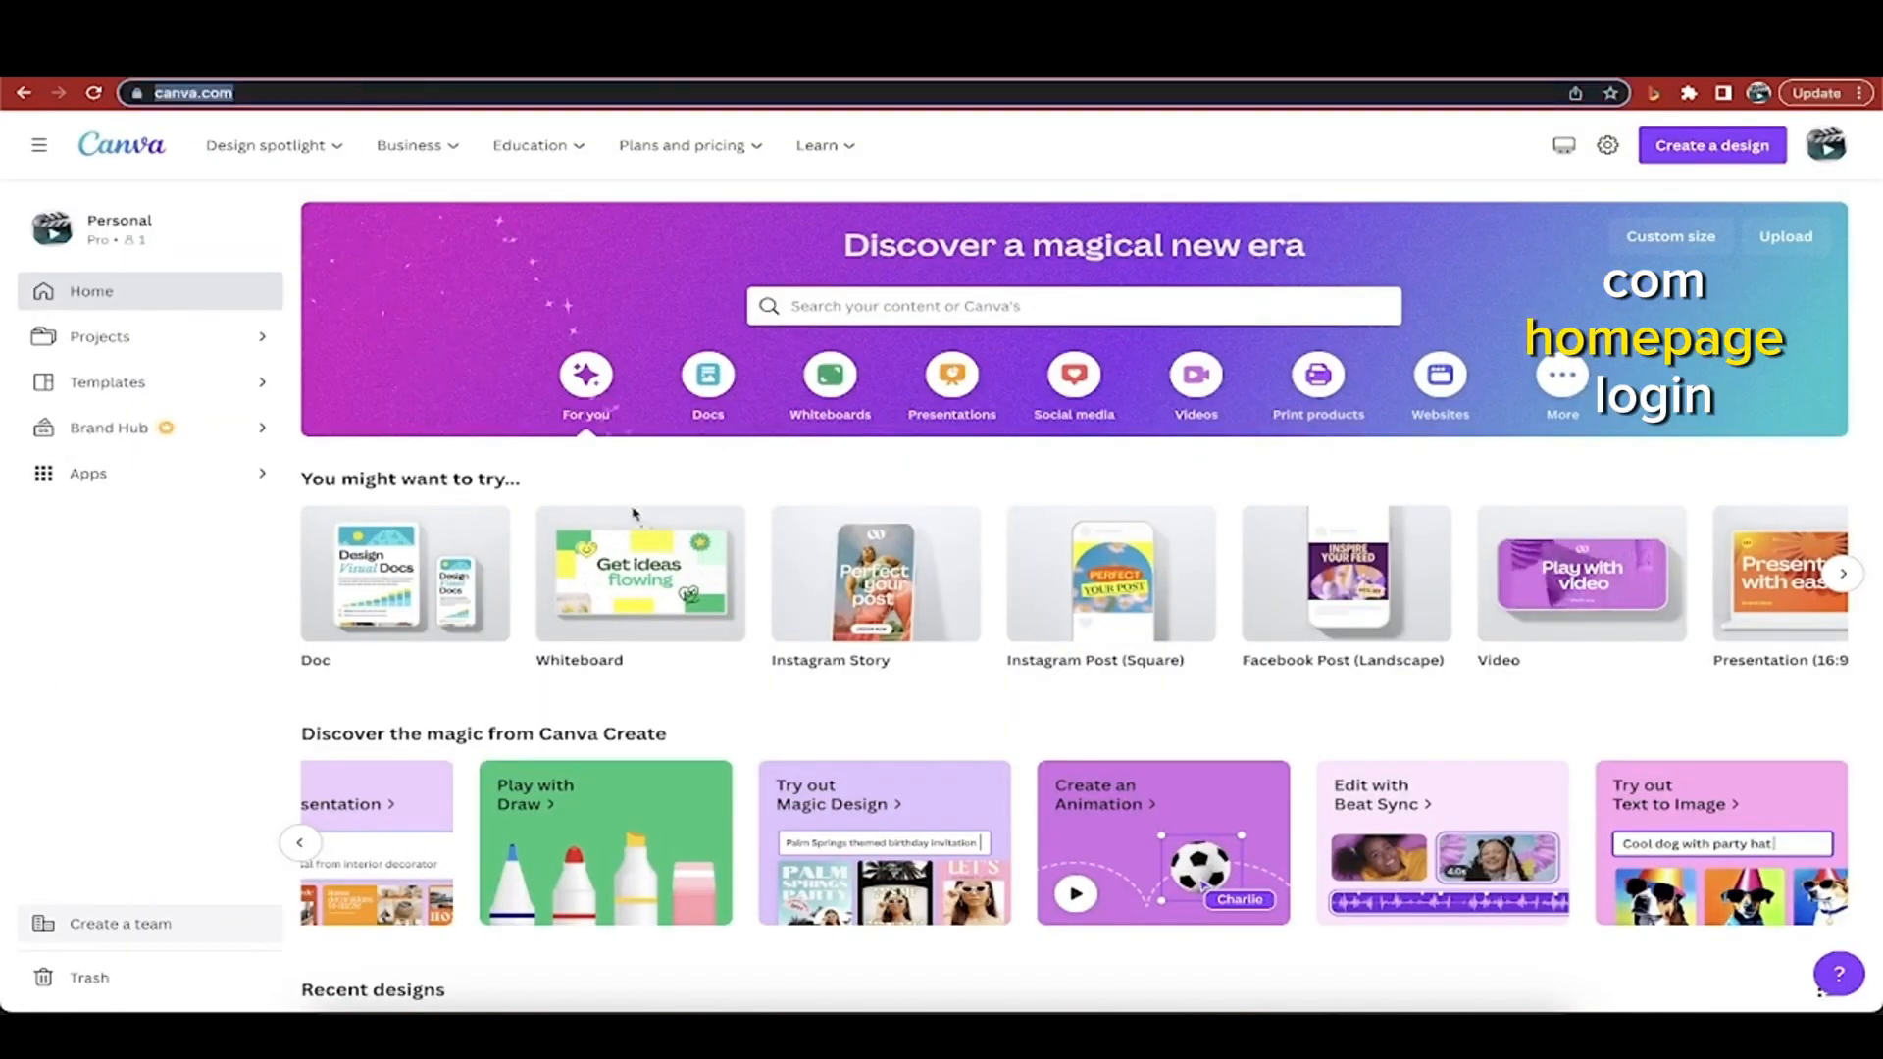
scroll(1055, 693, "down", 3)
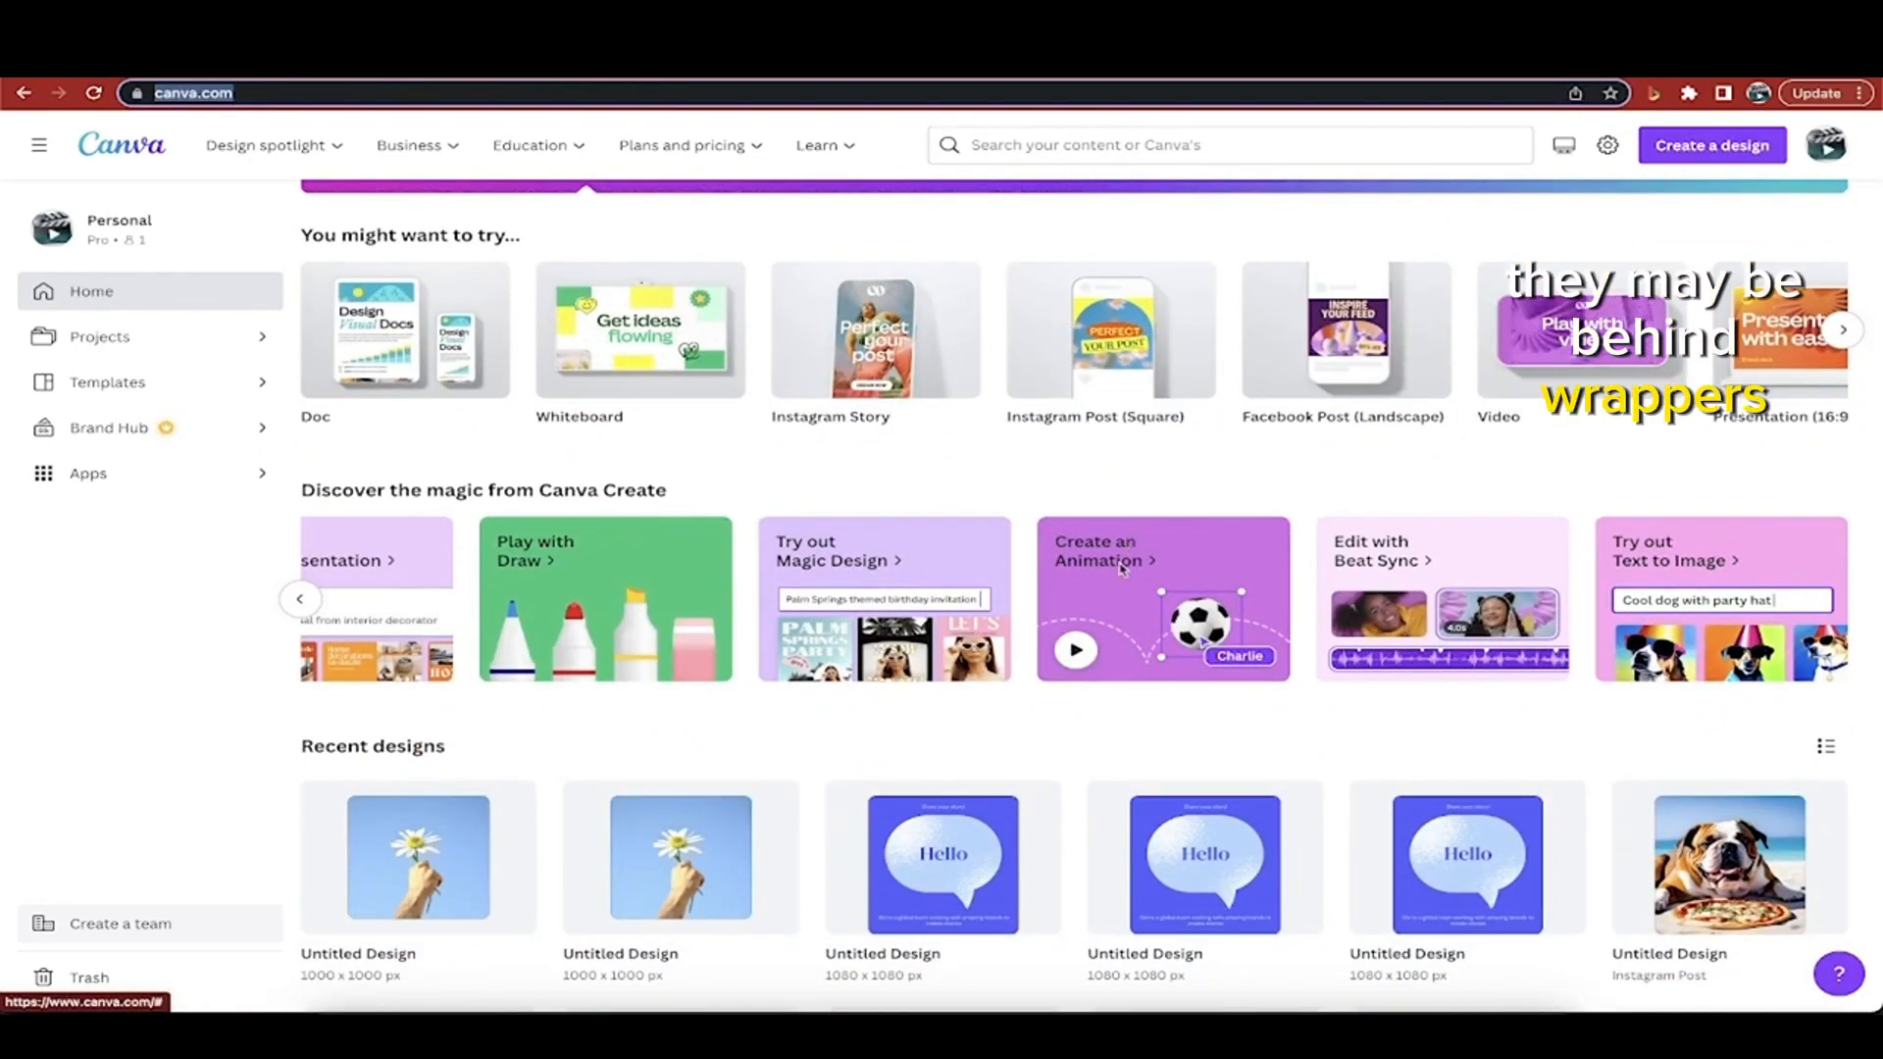
left_click(1123, 568)
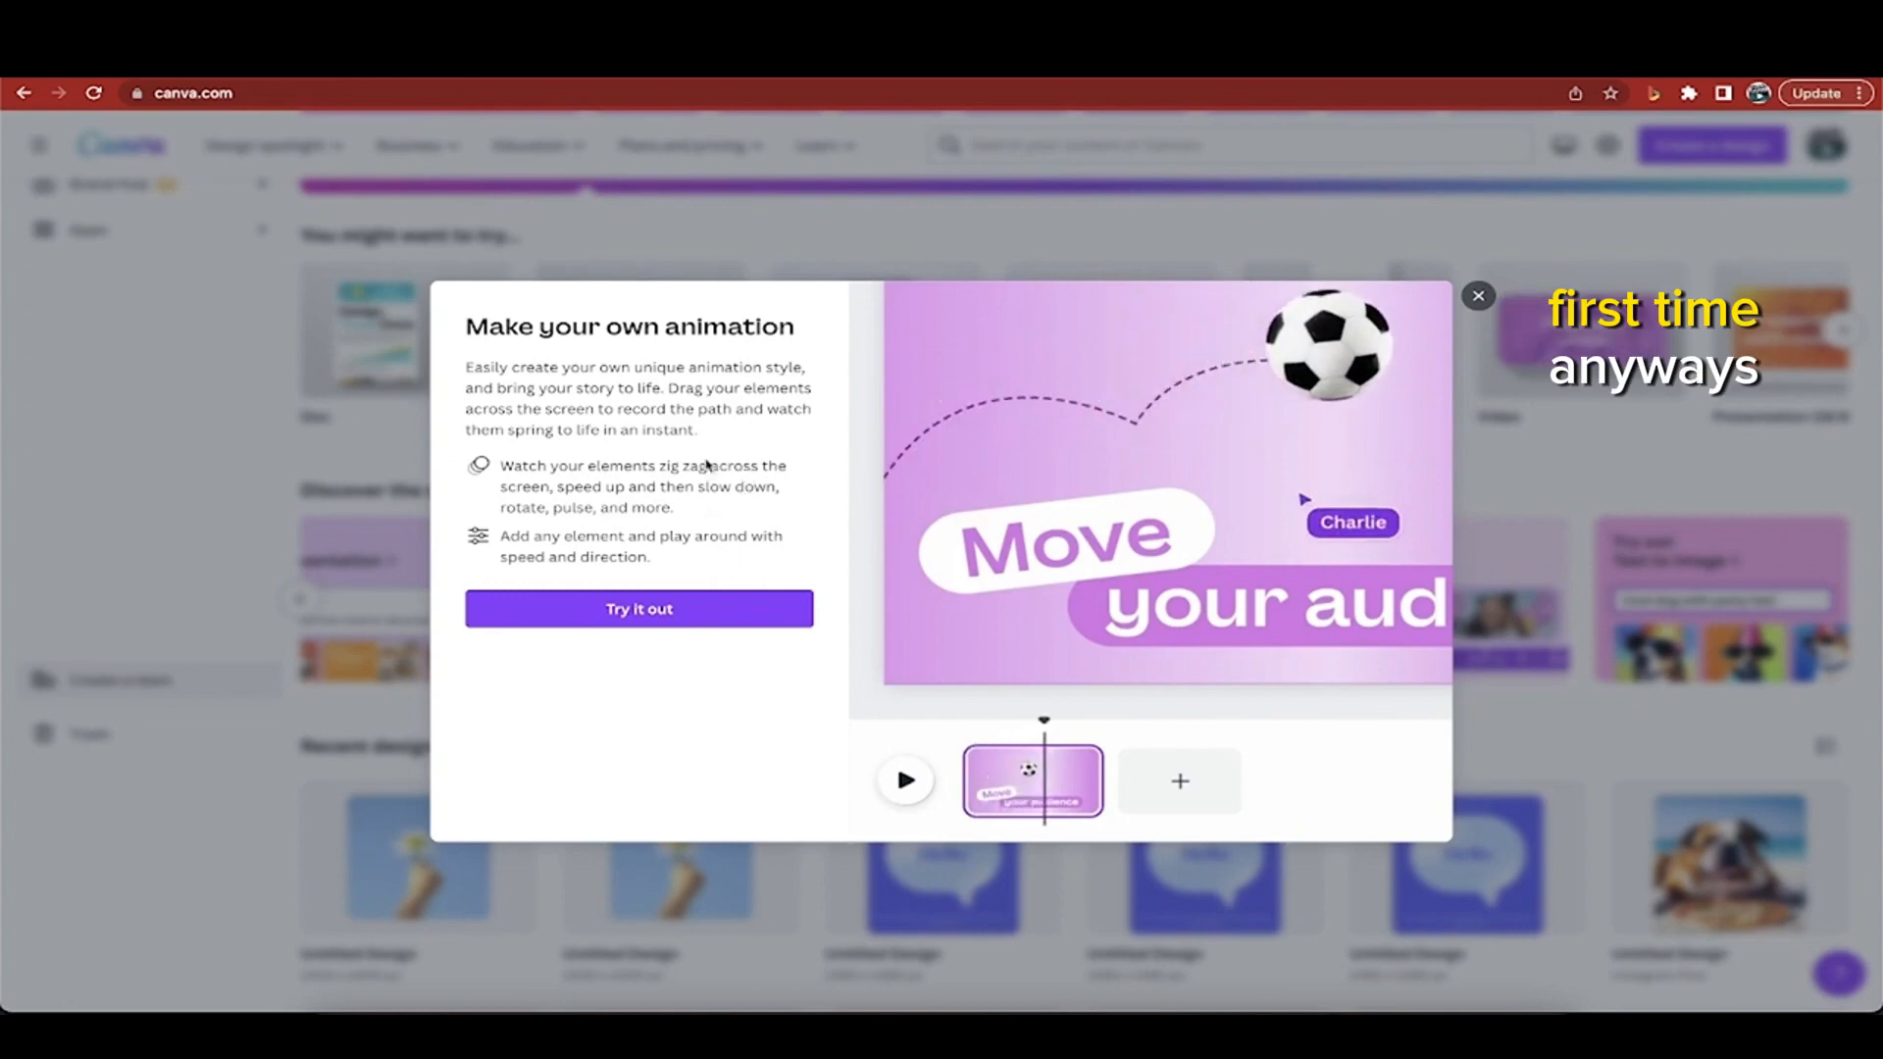
left_click(593, 612)
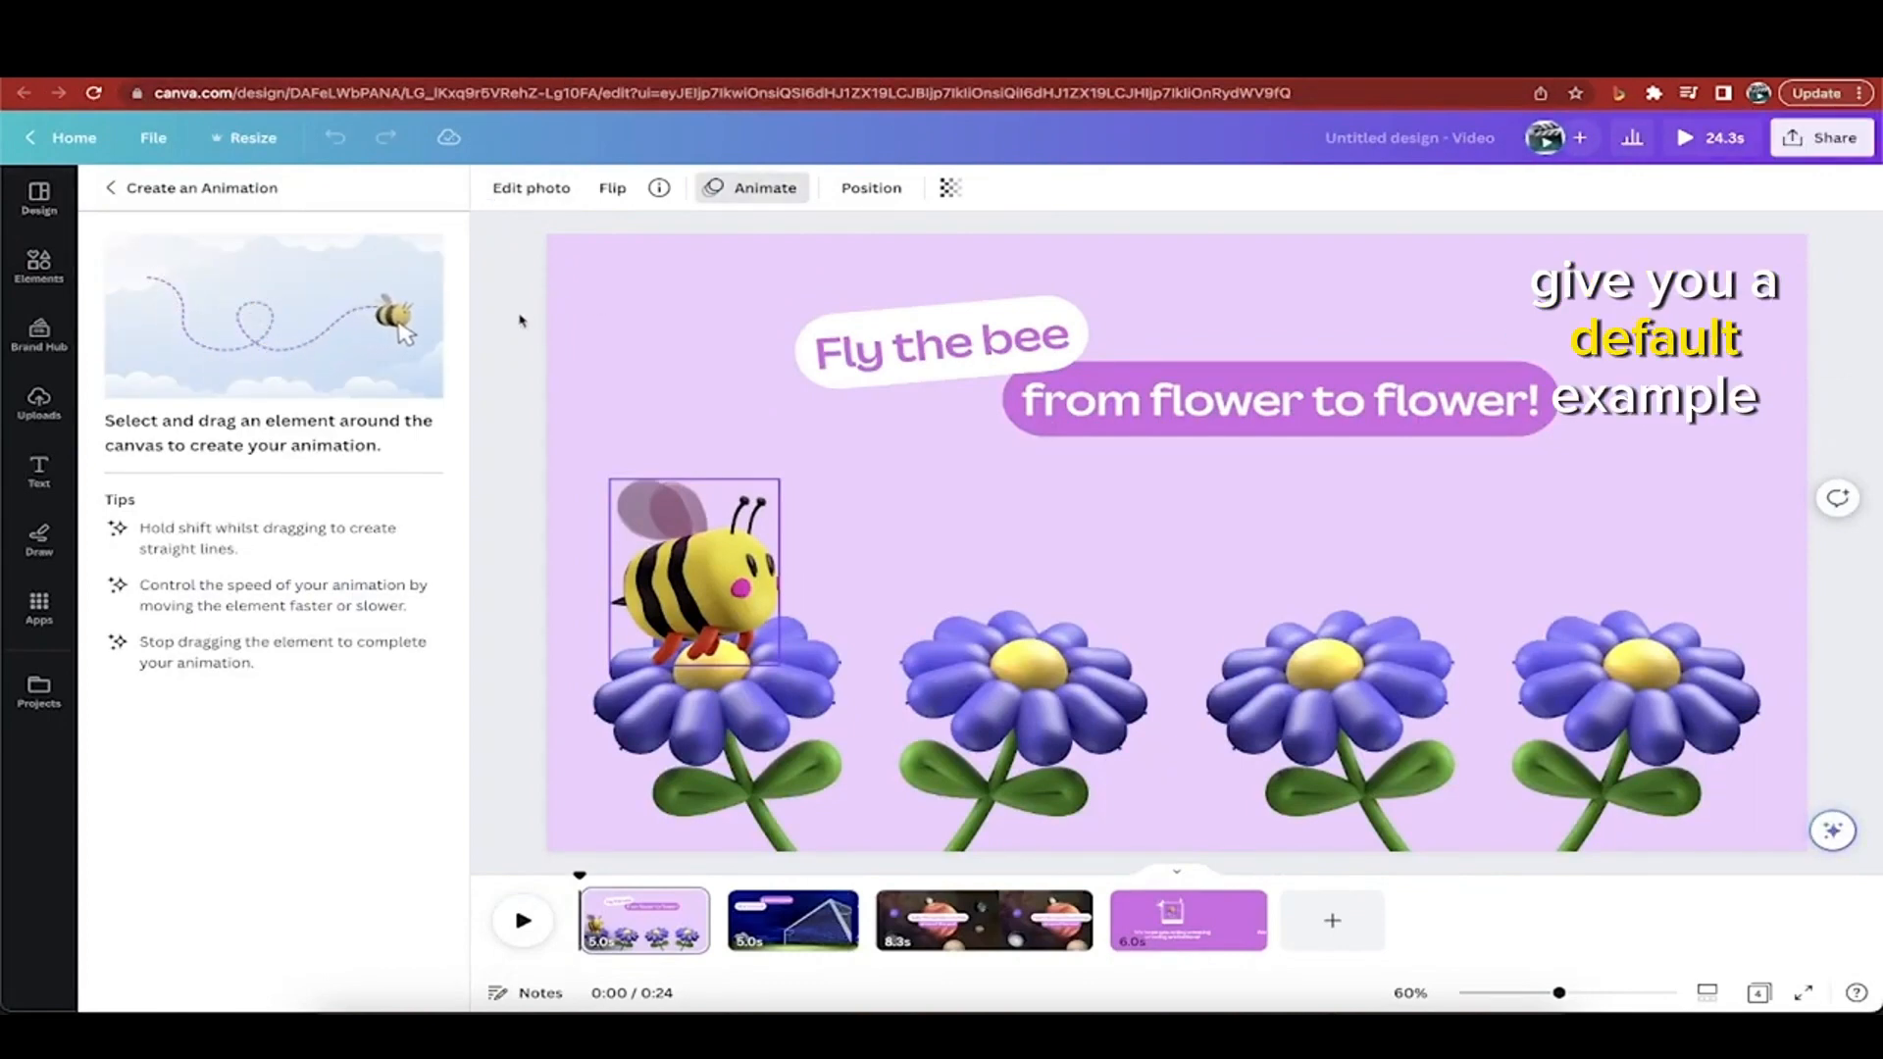
Record a custom motion path for the bee on page 1, looping above the first flower and ending at the second.
left_click(524, 927)
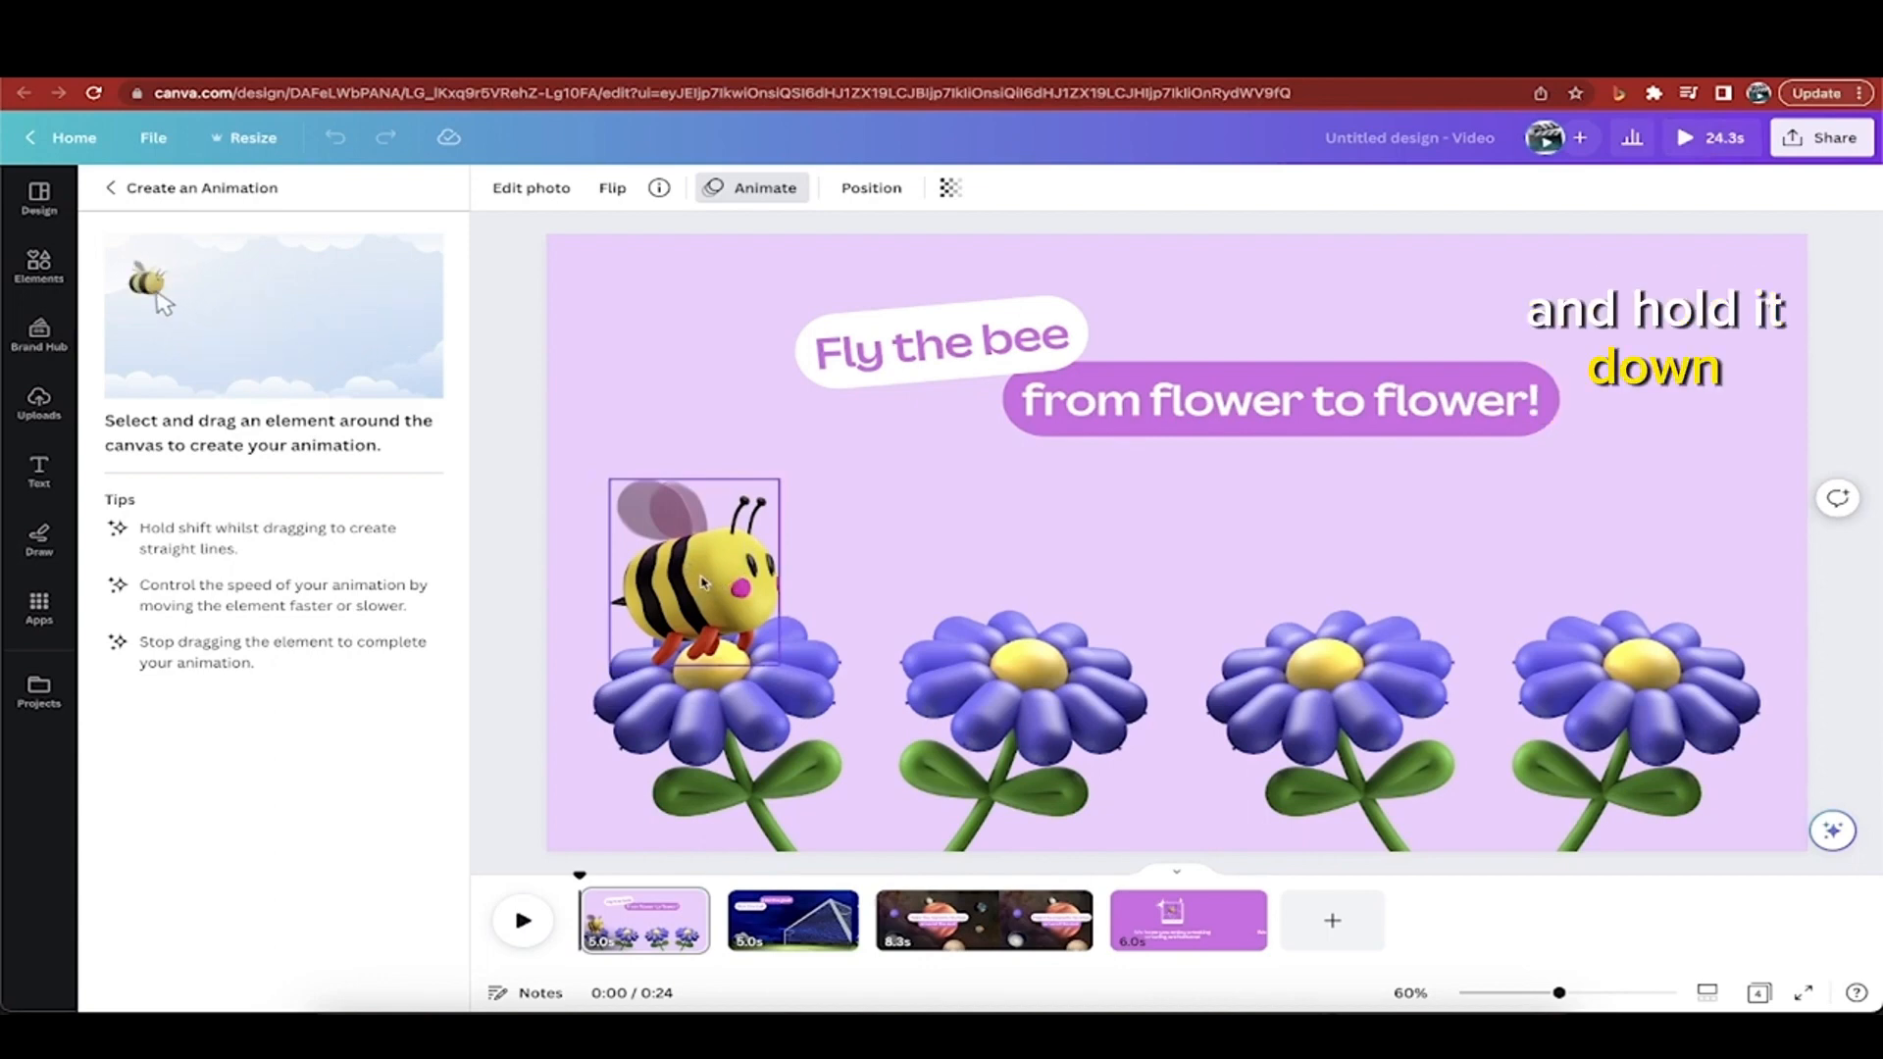
mouse_move(702, 583)
left_mouse_down()
mouse_move(749, 533)
mouse_move(706, 546)
mouse_move(703, 593)
mouse_move(769, 565)
mouse_move(768, 528)
mouse_move(694, 518)
mouse_move(663, 553)
mouse_move(681, 620)
mouse_move(760, 597)
mouse_move(775, 489)
mouse_move(711, 503)
mouse_move(665, 548)
mouse_move(668, 586)
mouse_move(713, 602)
mouse_move(777, 570)
mouse_move(799, 518)
mouse_move(780, 487)
mouse_move(708, 478)
mouse_move(654, 541)
mouse_move(656, 593)
mouse_move(755, 583)
mouse_move(941, 517)
mouse_move(1013, 621)
left_mouse_up()
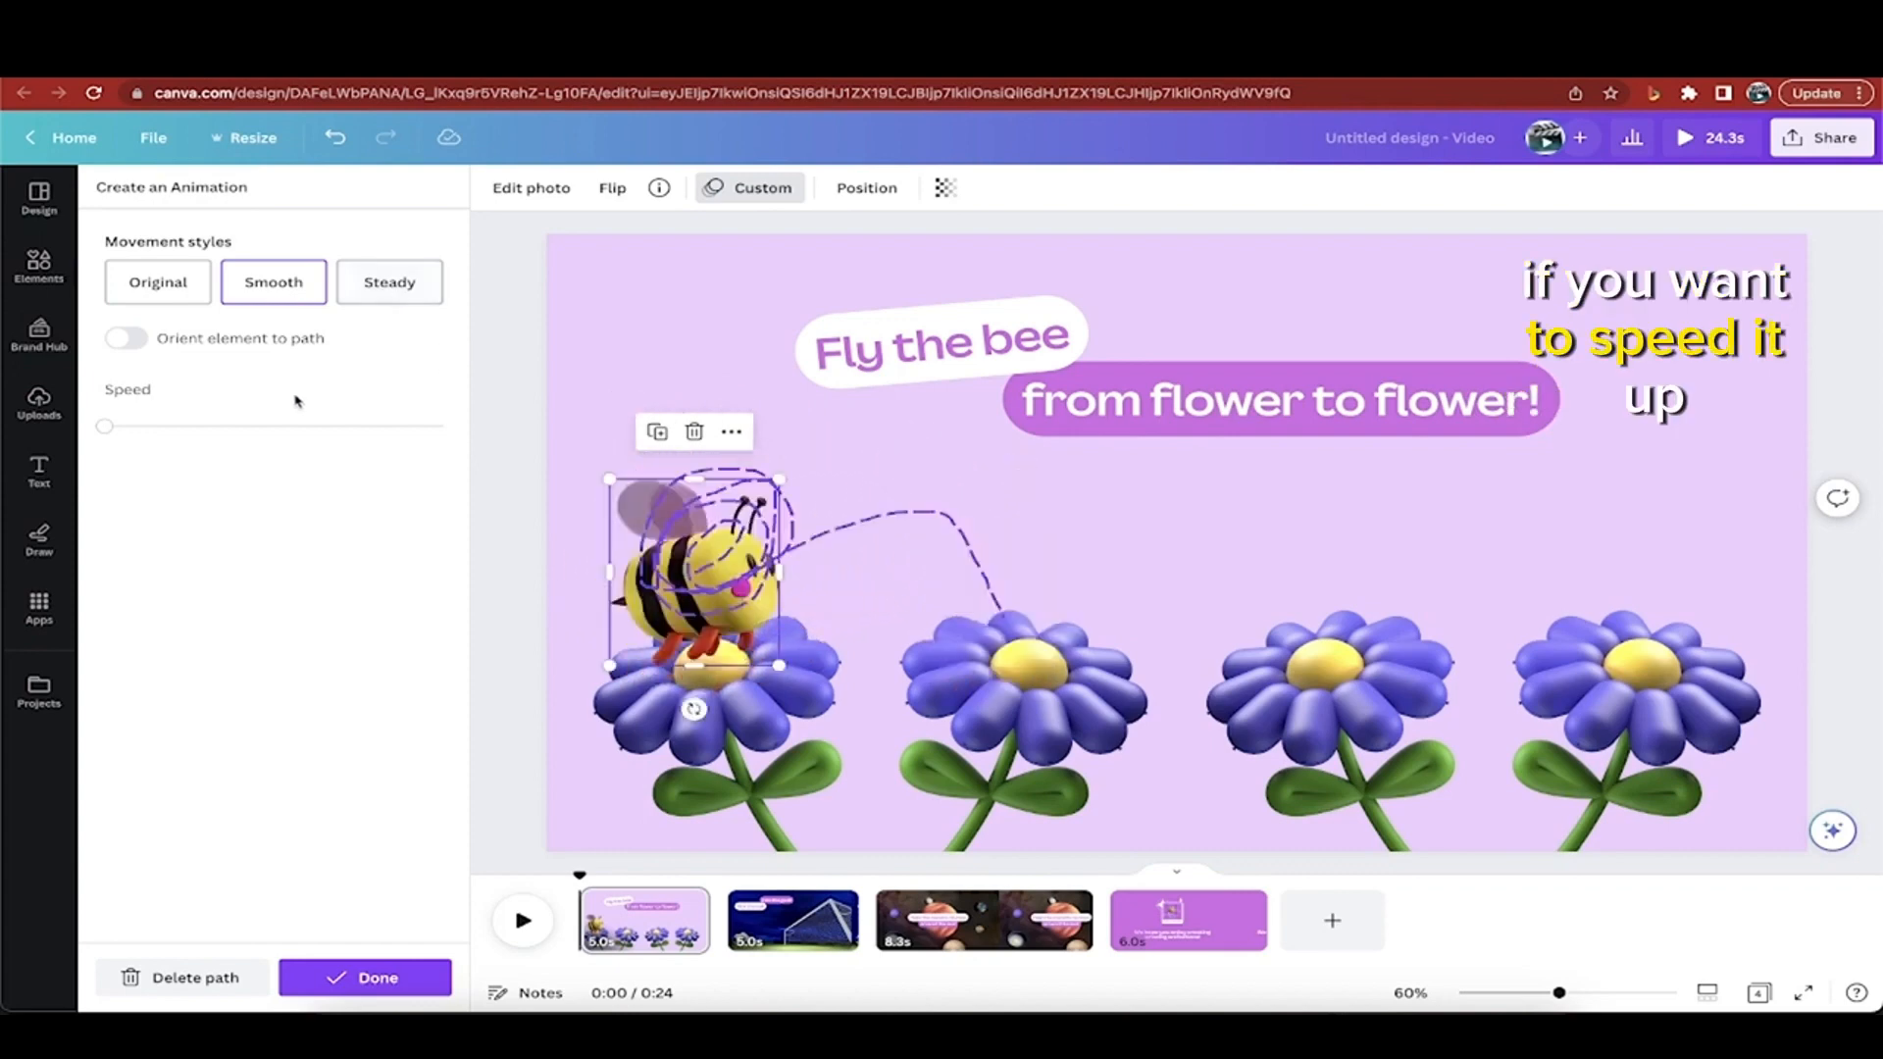
Try faster speeds for the bee's motion path and return the speed to its slowest setting.
left_click(105, 427)
mouse_move(203, 426)
left_mouse_down()
mouse_move(277, 425)
mouse_move(254, 427)
left_mouse_up()
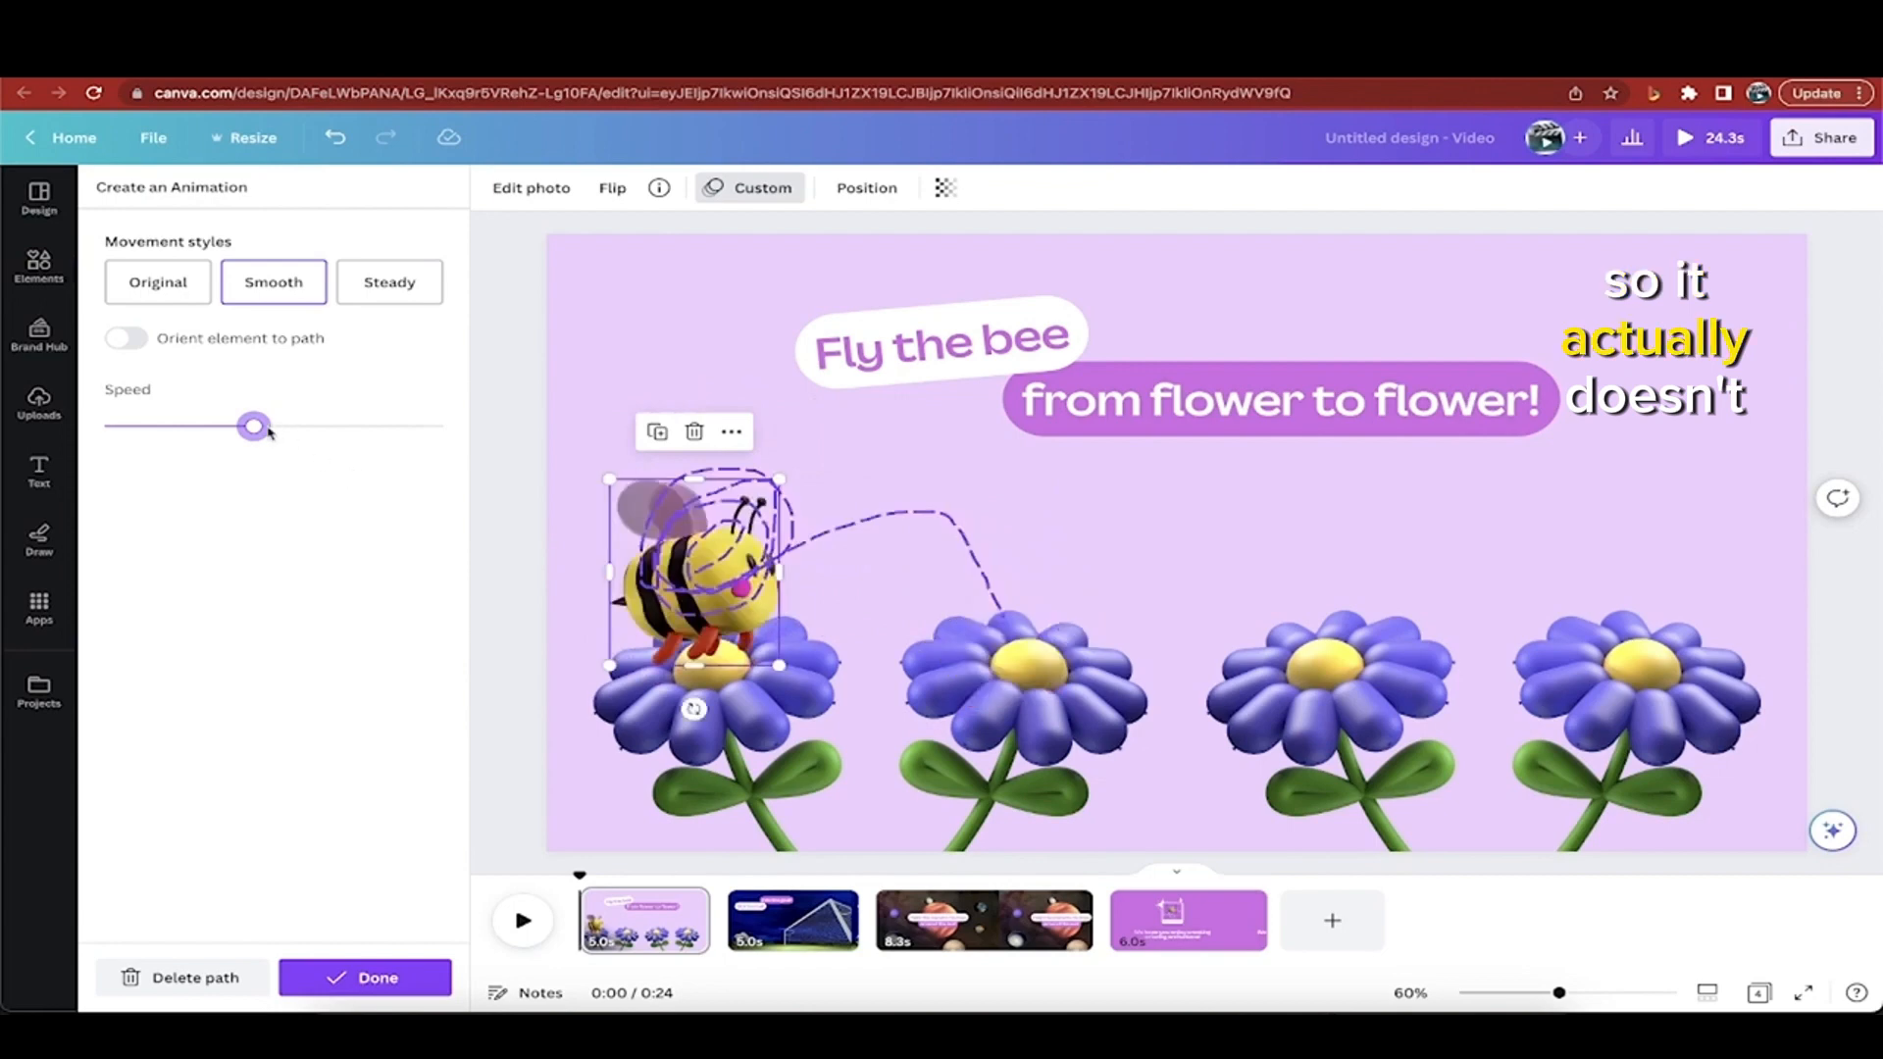
left_click_drag(257, 430, 229, 435)
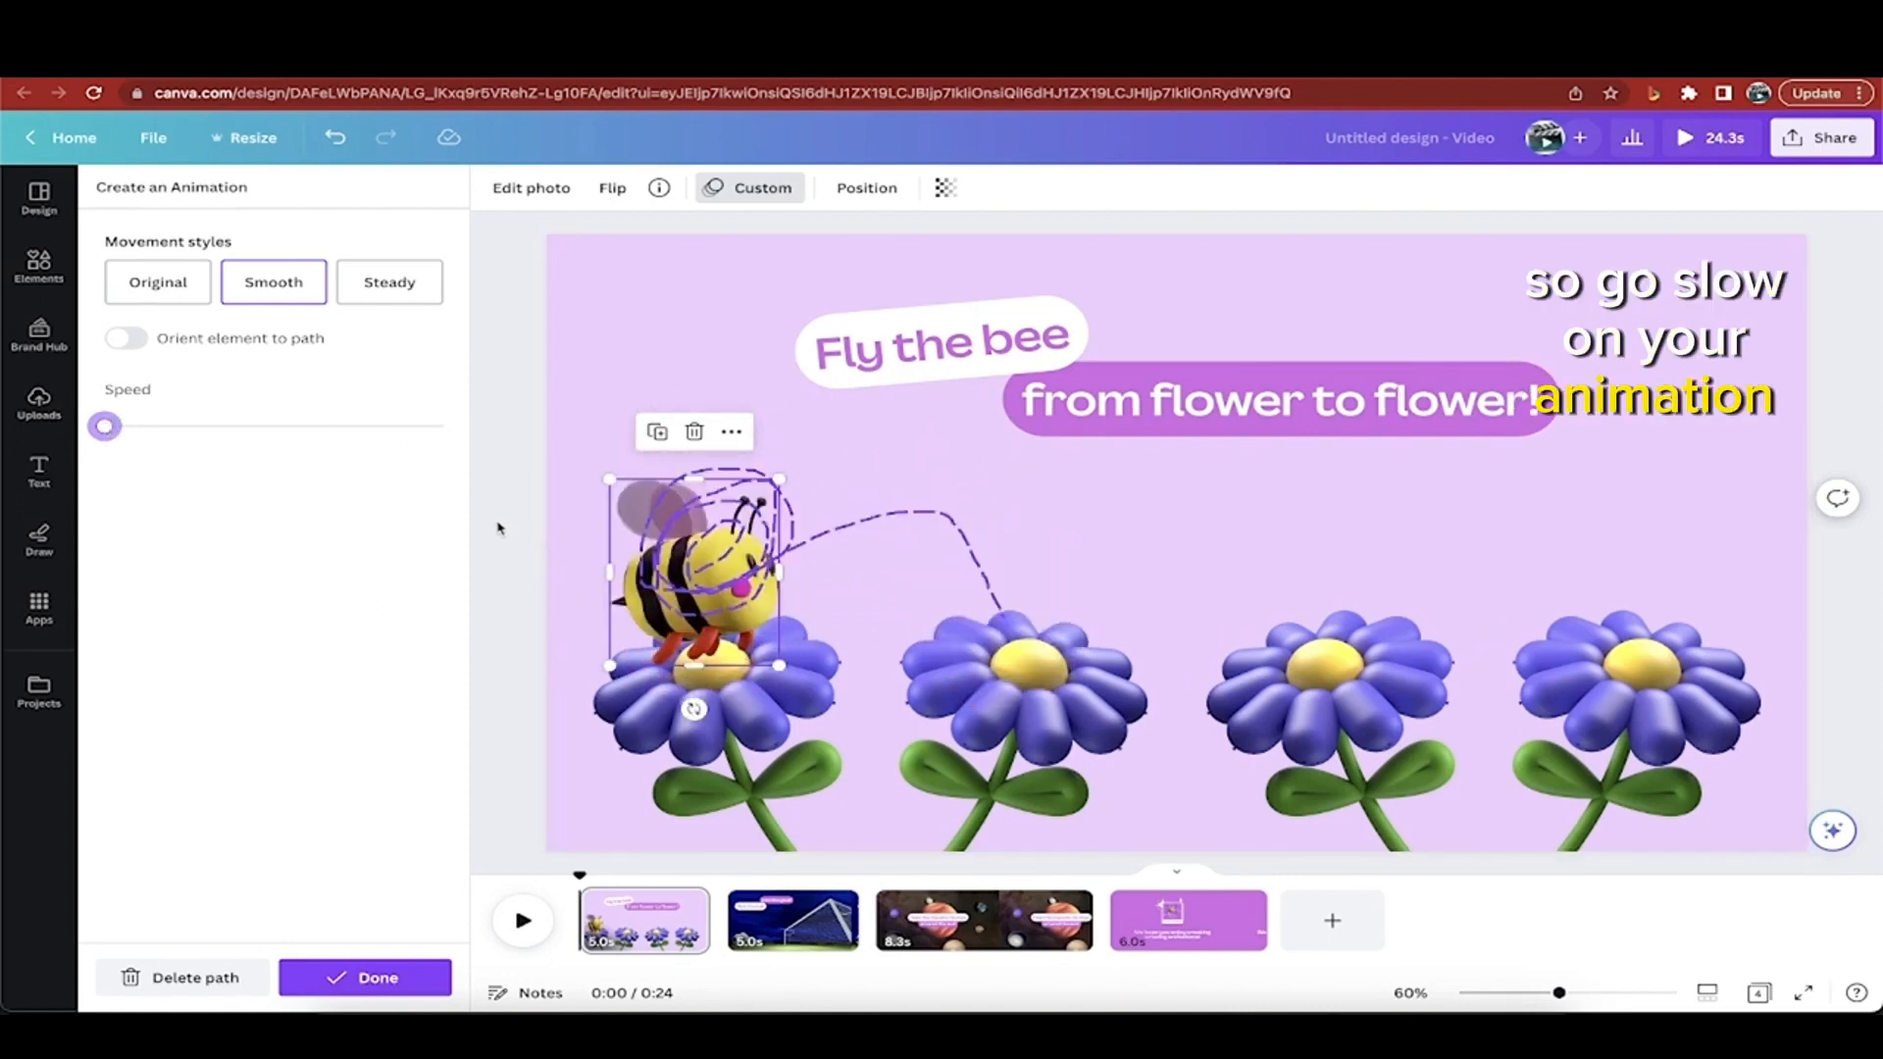
Preview the Smooth movement style for the bee and try orienting the bee to its path, switching the orientation back off.
left_click(271, 284)
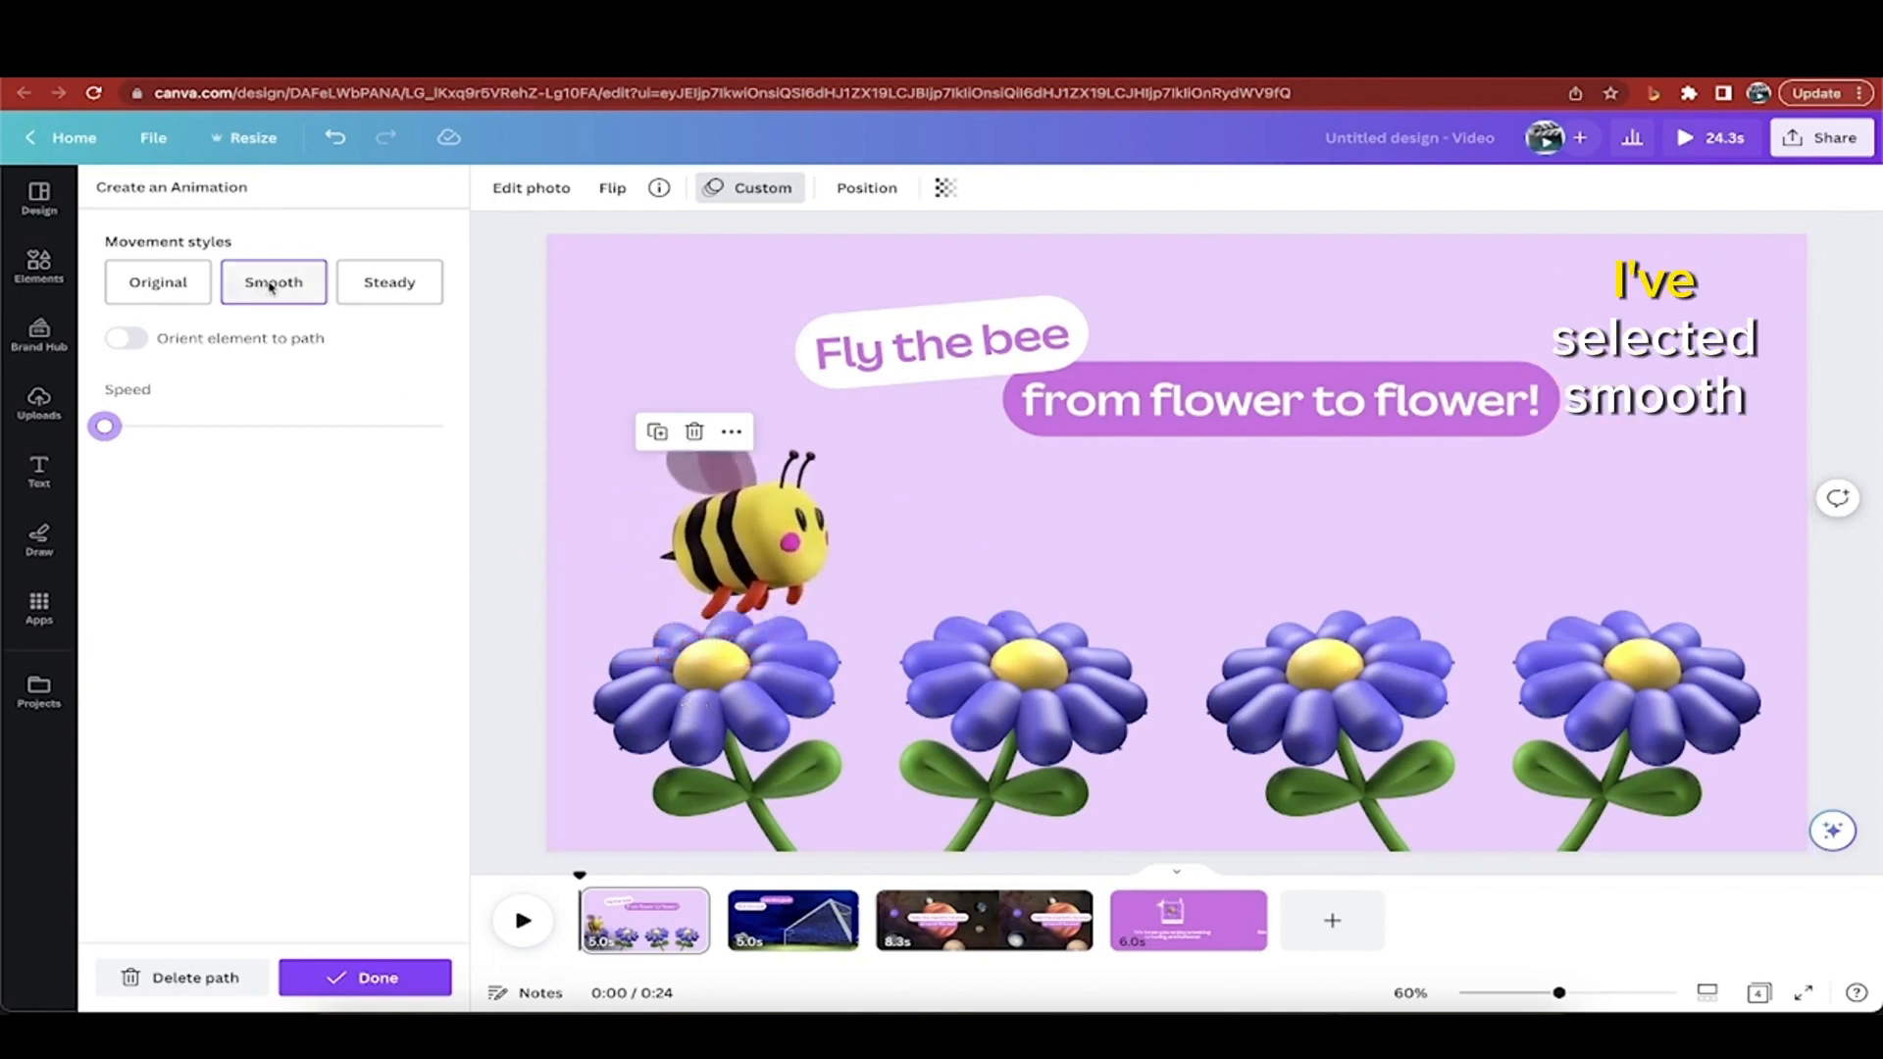
left_click(129, 338)
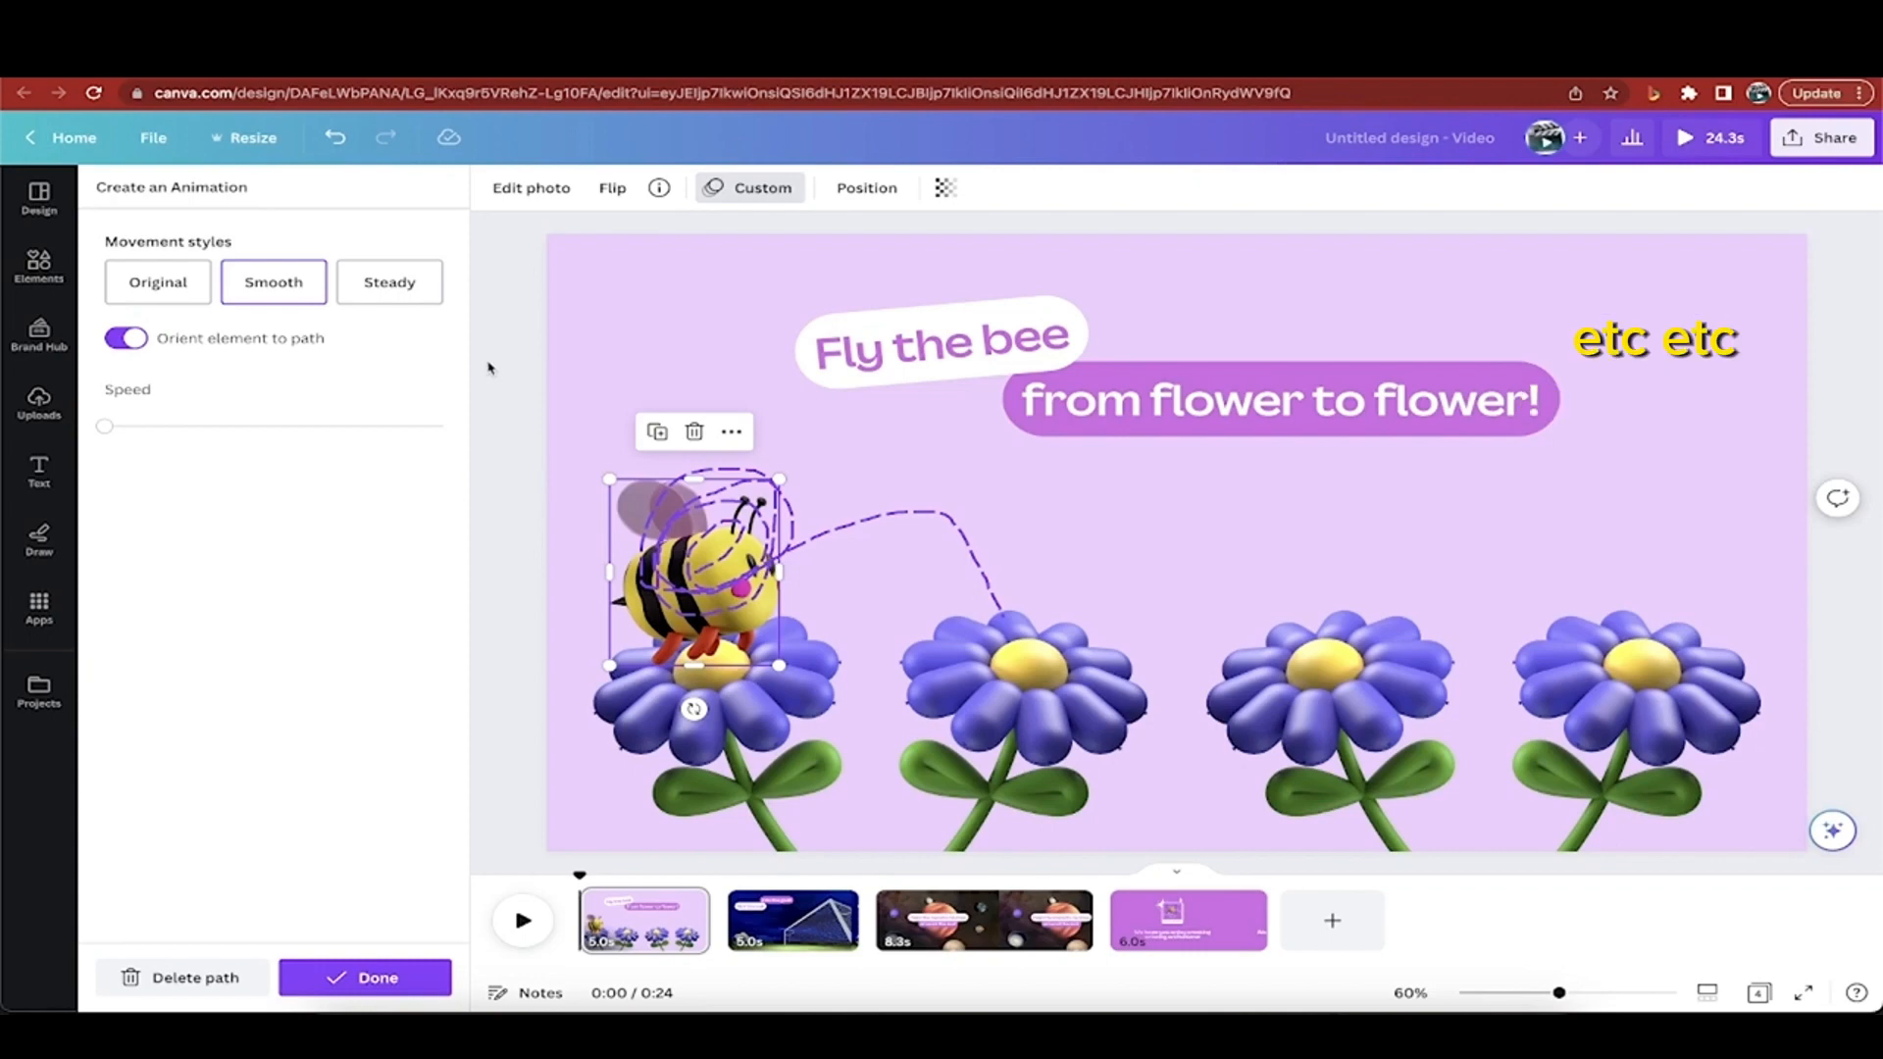
left_click(129, 338)
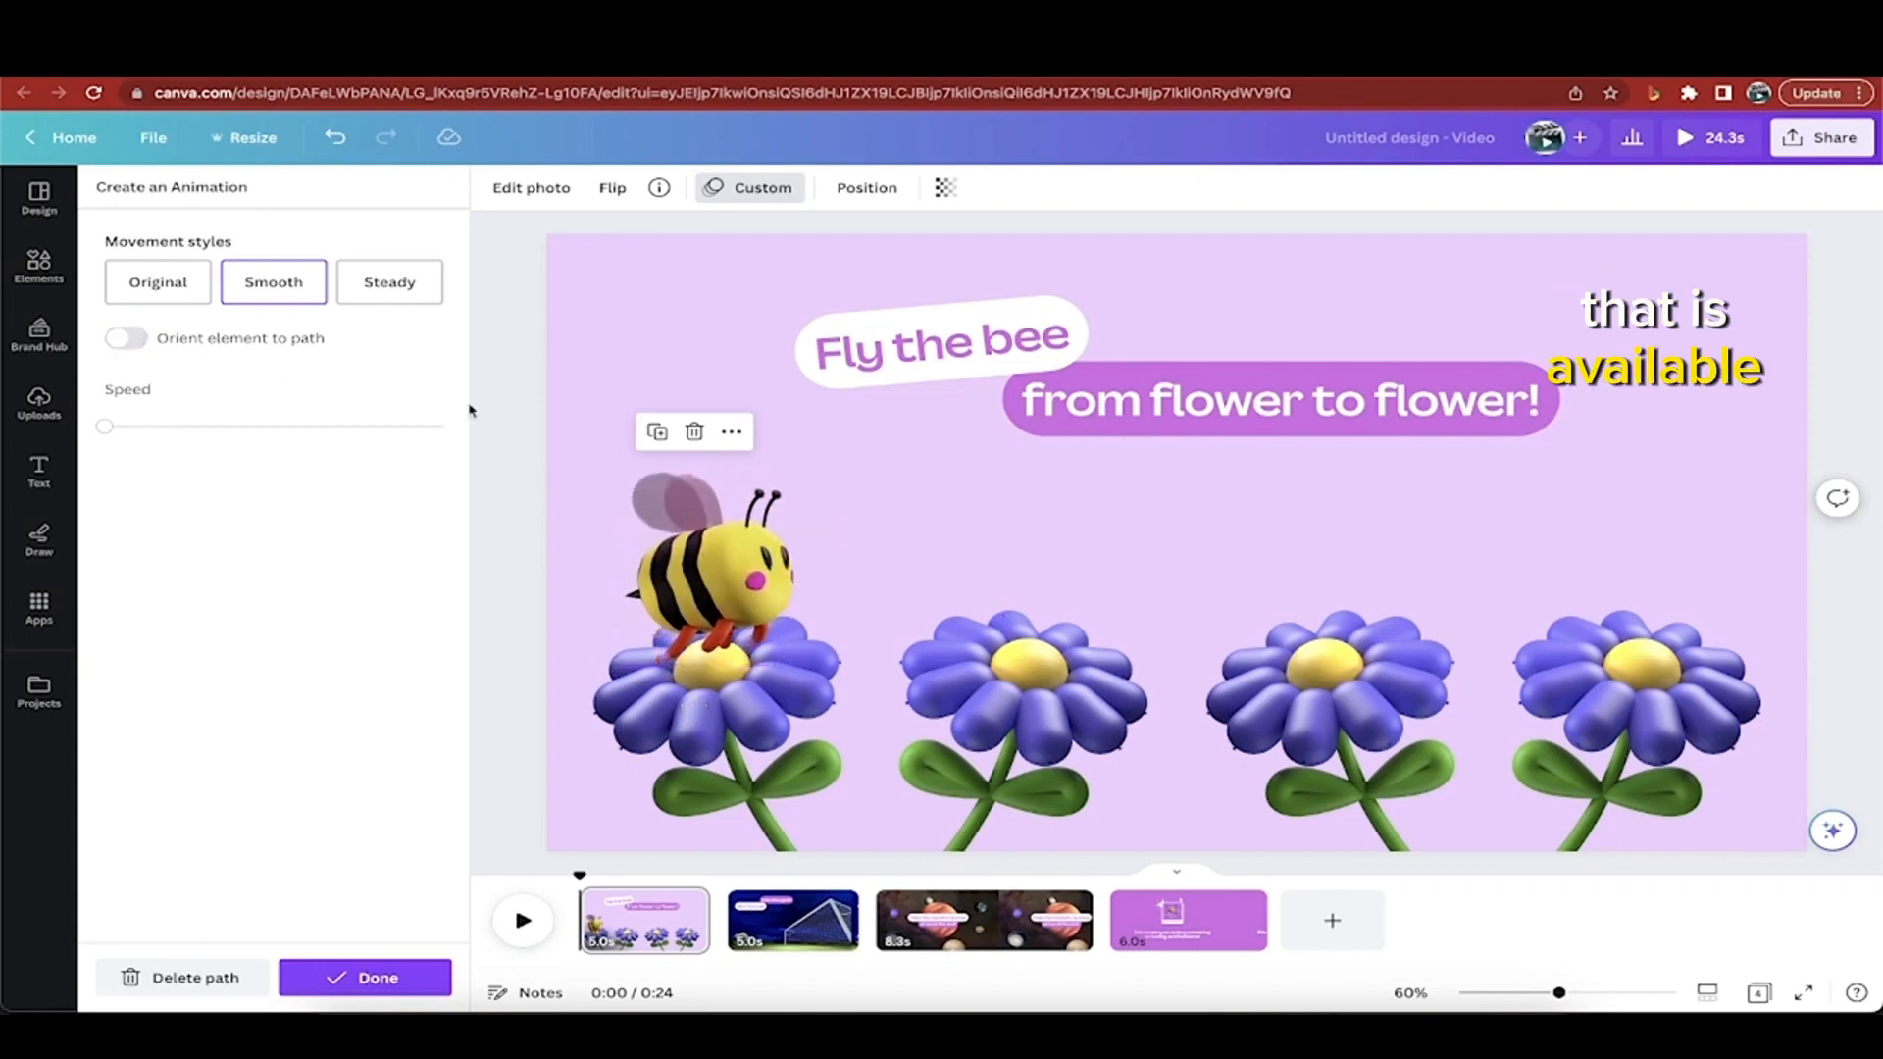
Leave the bee's animation settings, reopen its custom path from the selected bee, and close it.
left_click(547, 793)
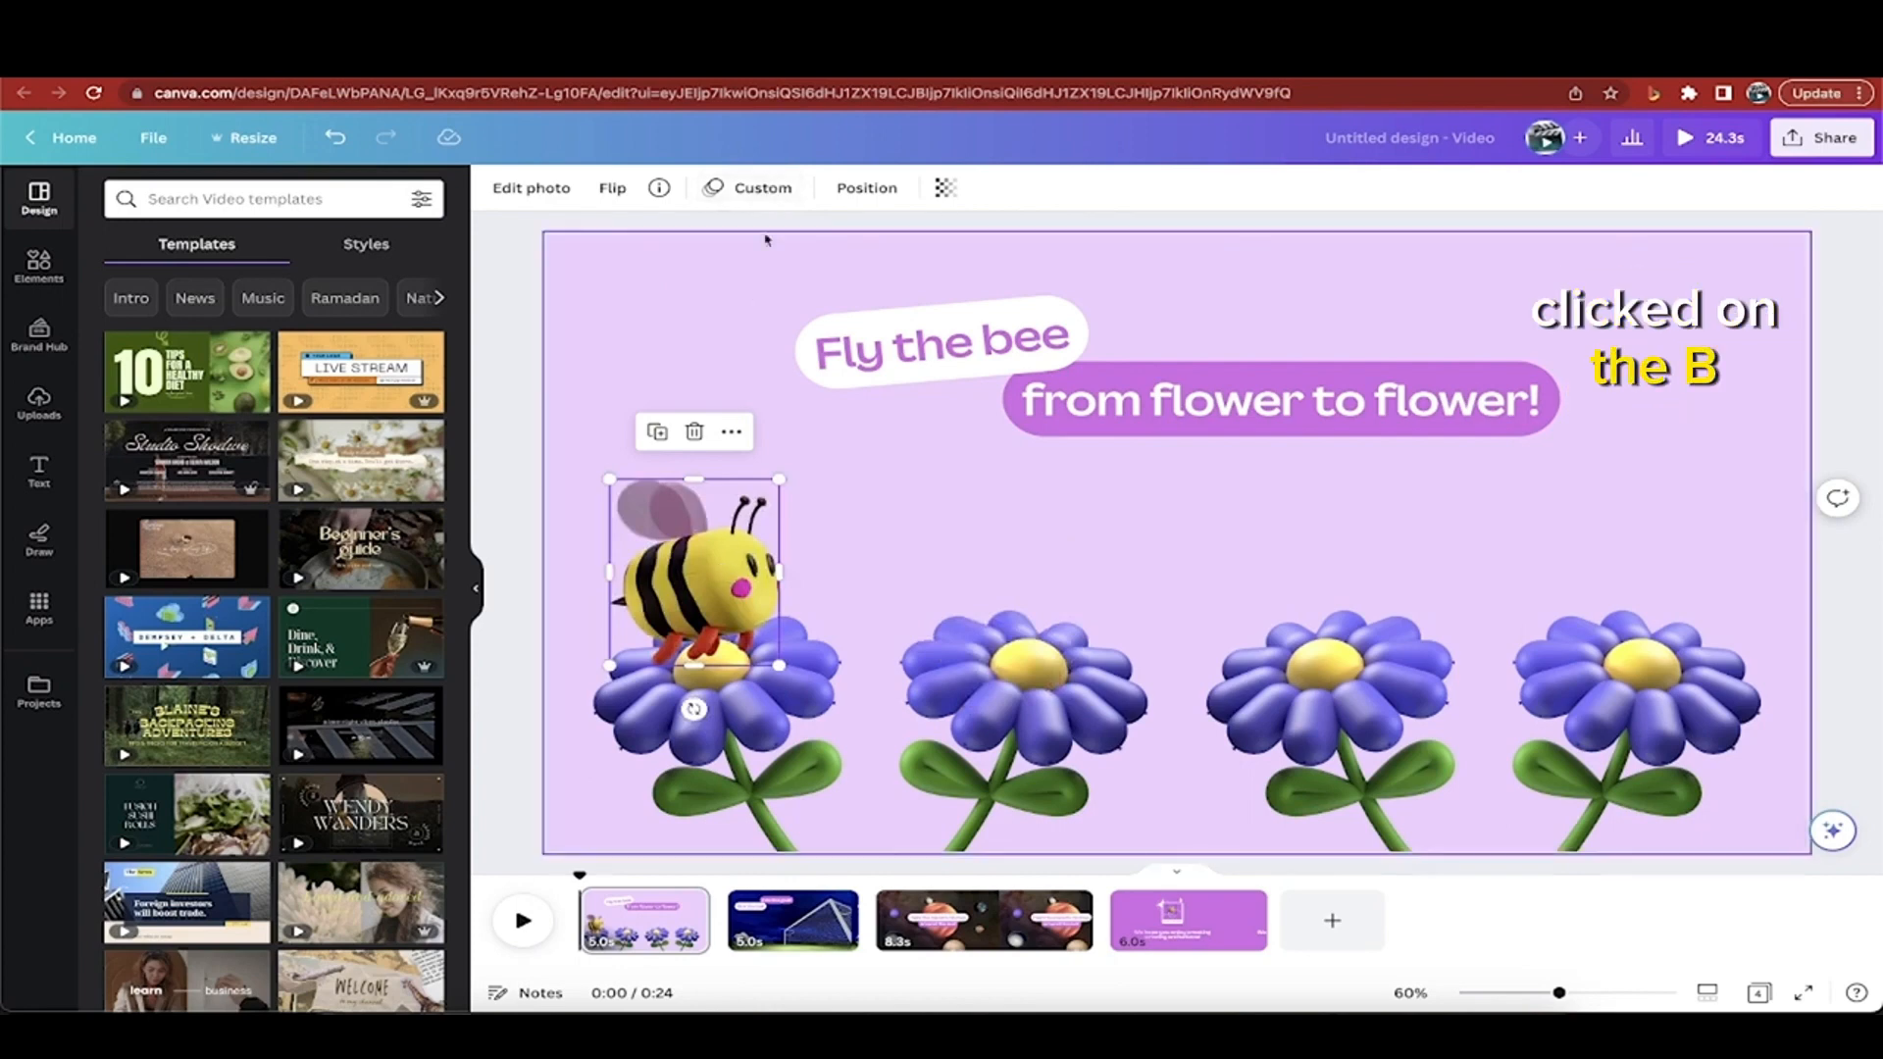
left_click(764, 188)
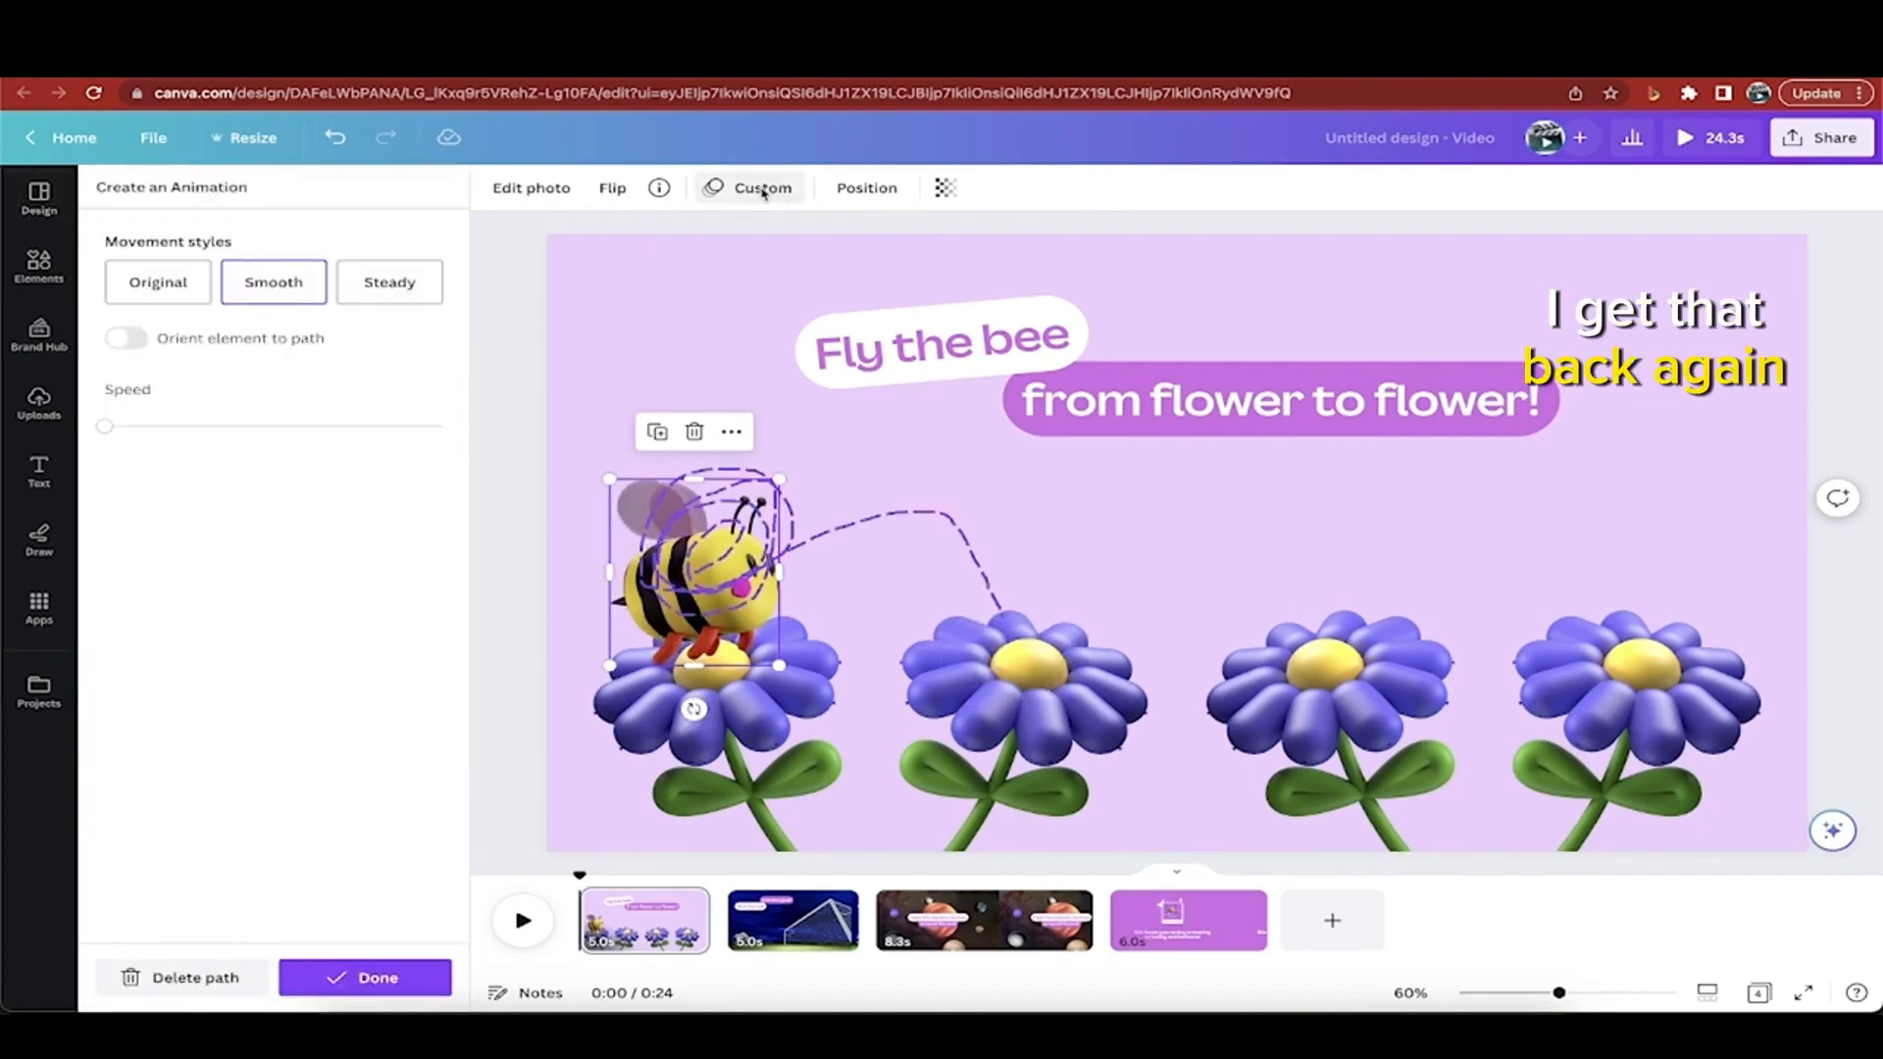
left_click(761, 187)
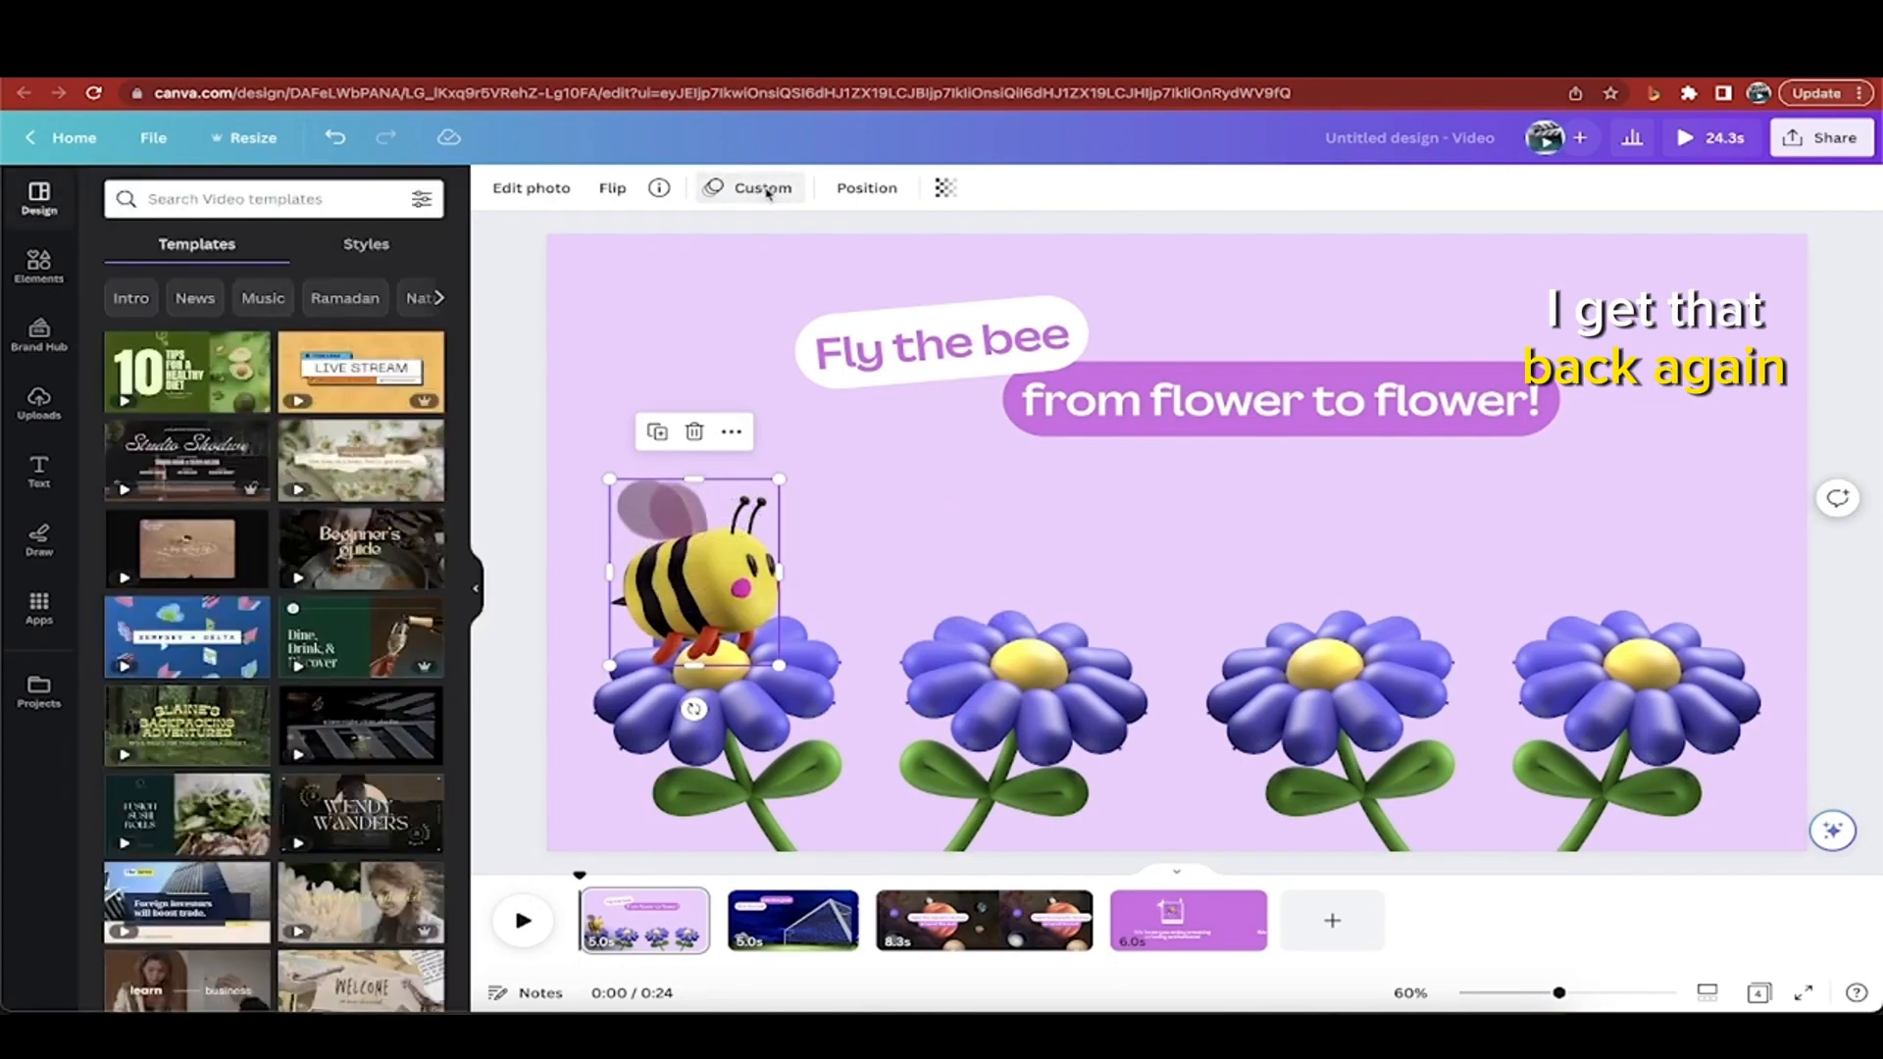
Preview the page animation styles for page 1, such as Chill and Pan, without applying any.
left_click(518, 279)
left_click(550, 187)
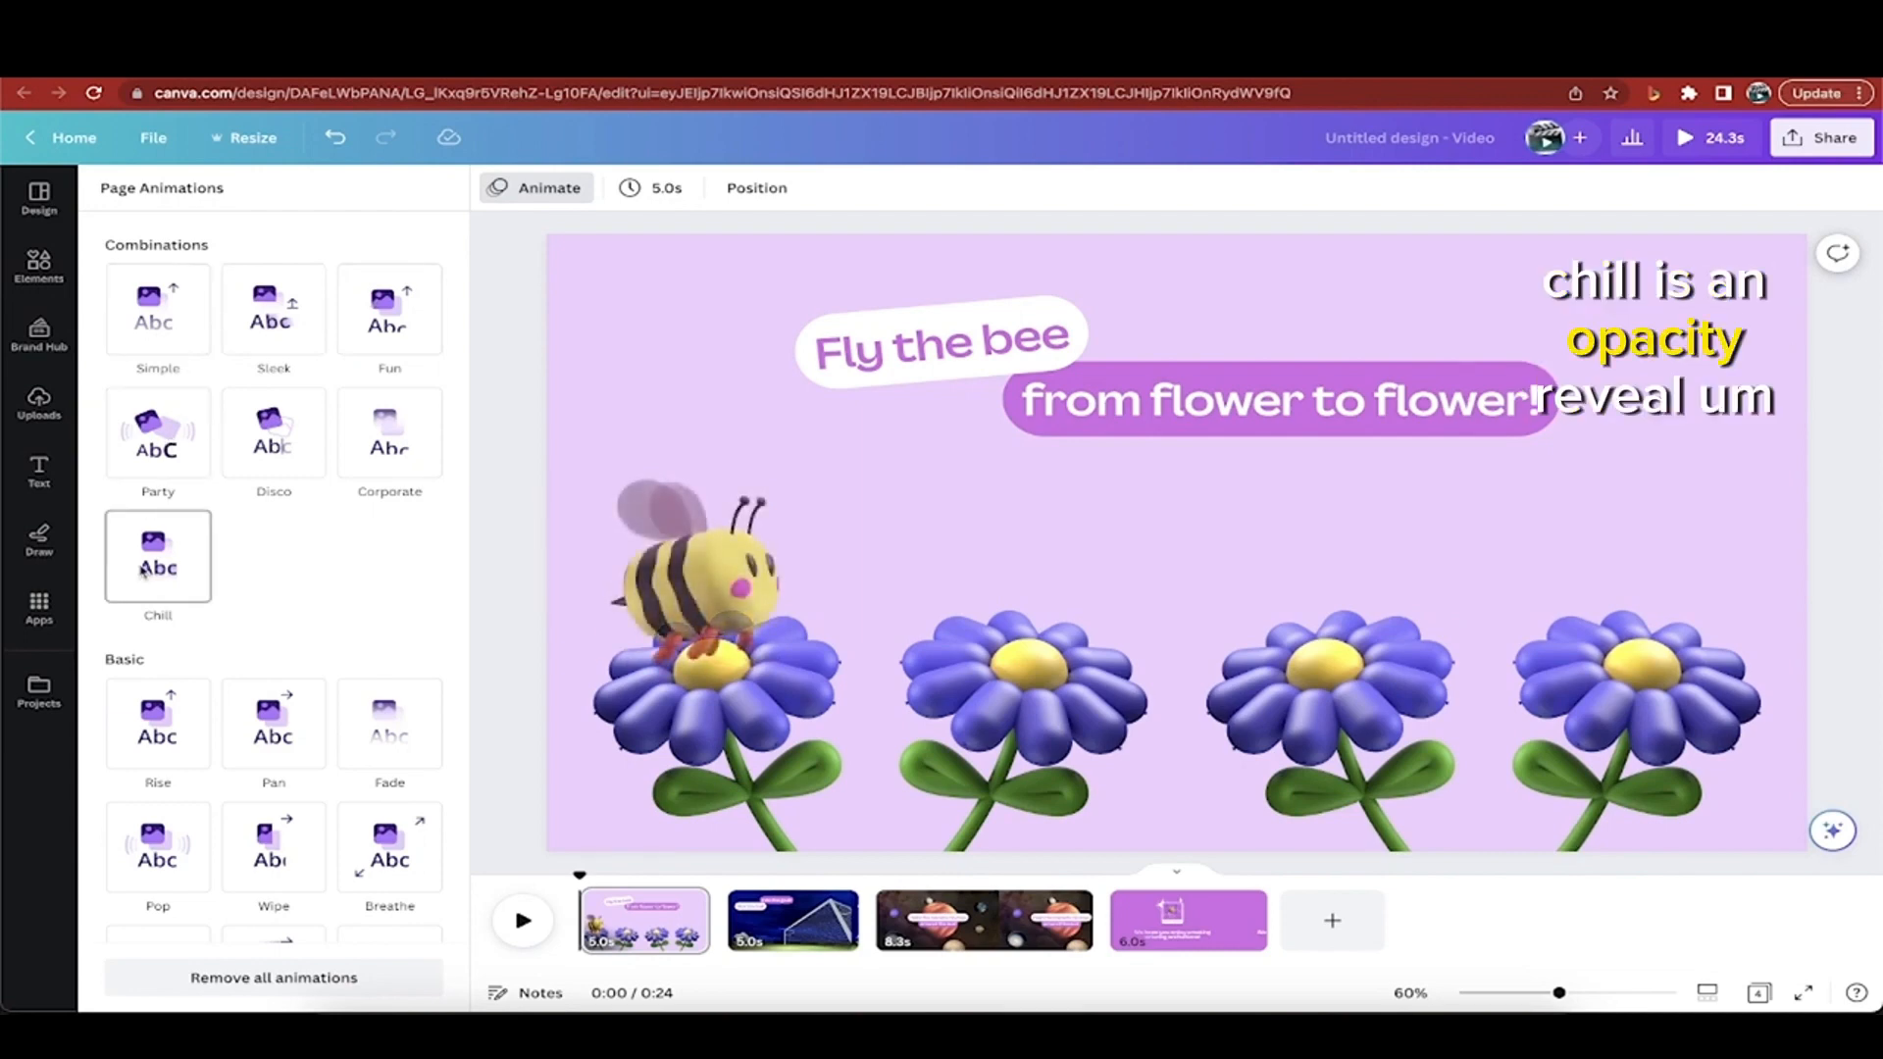
scroll(382, 581, "down", 2)
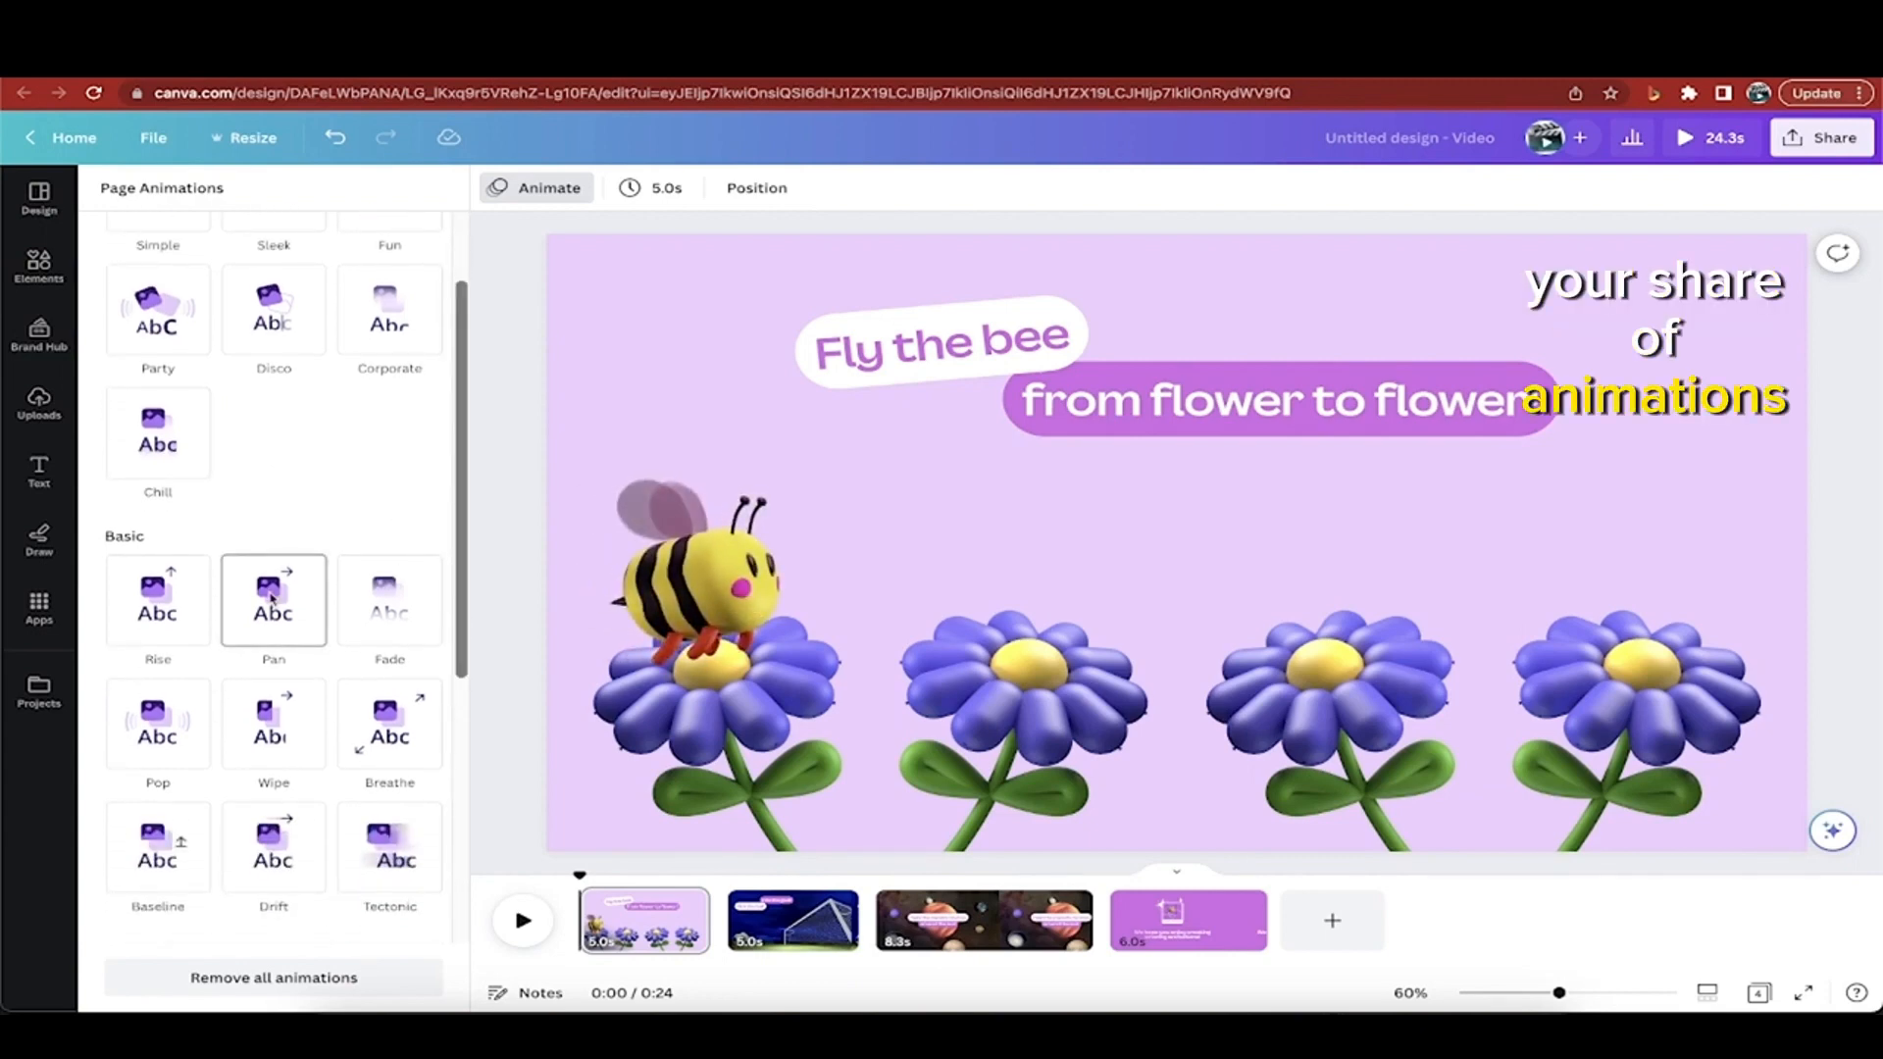
scroll(353, 485, "up", 2)
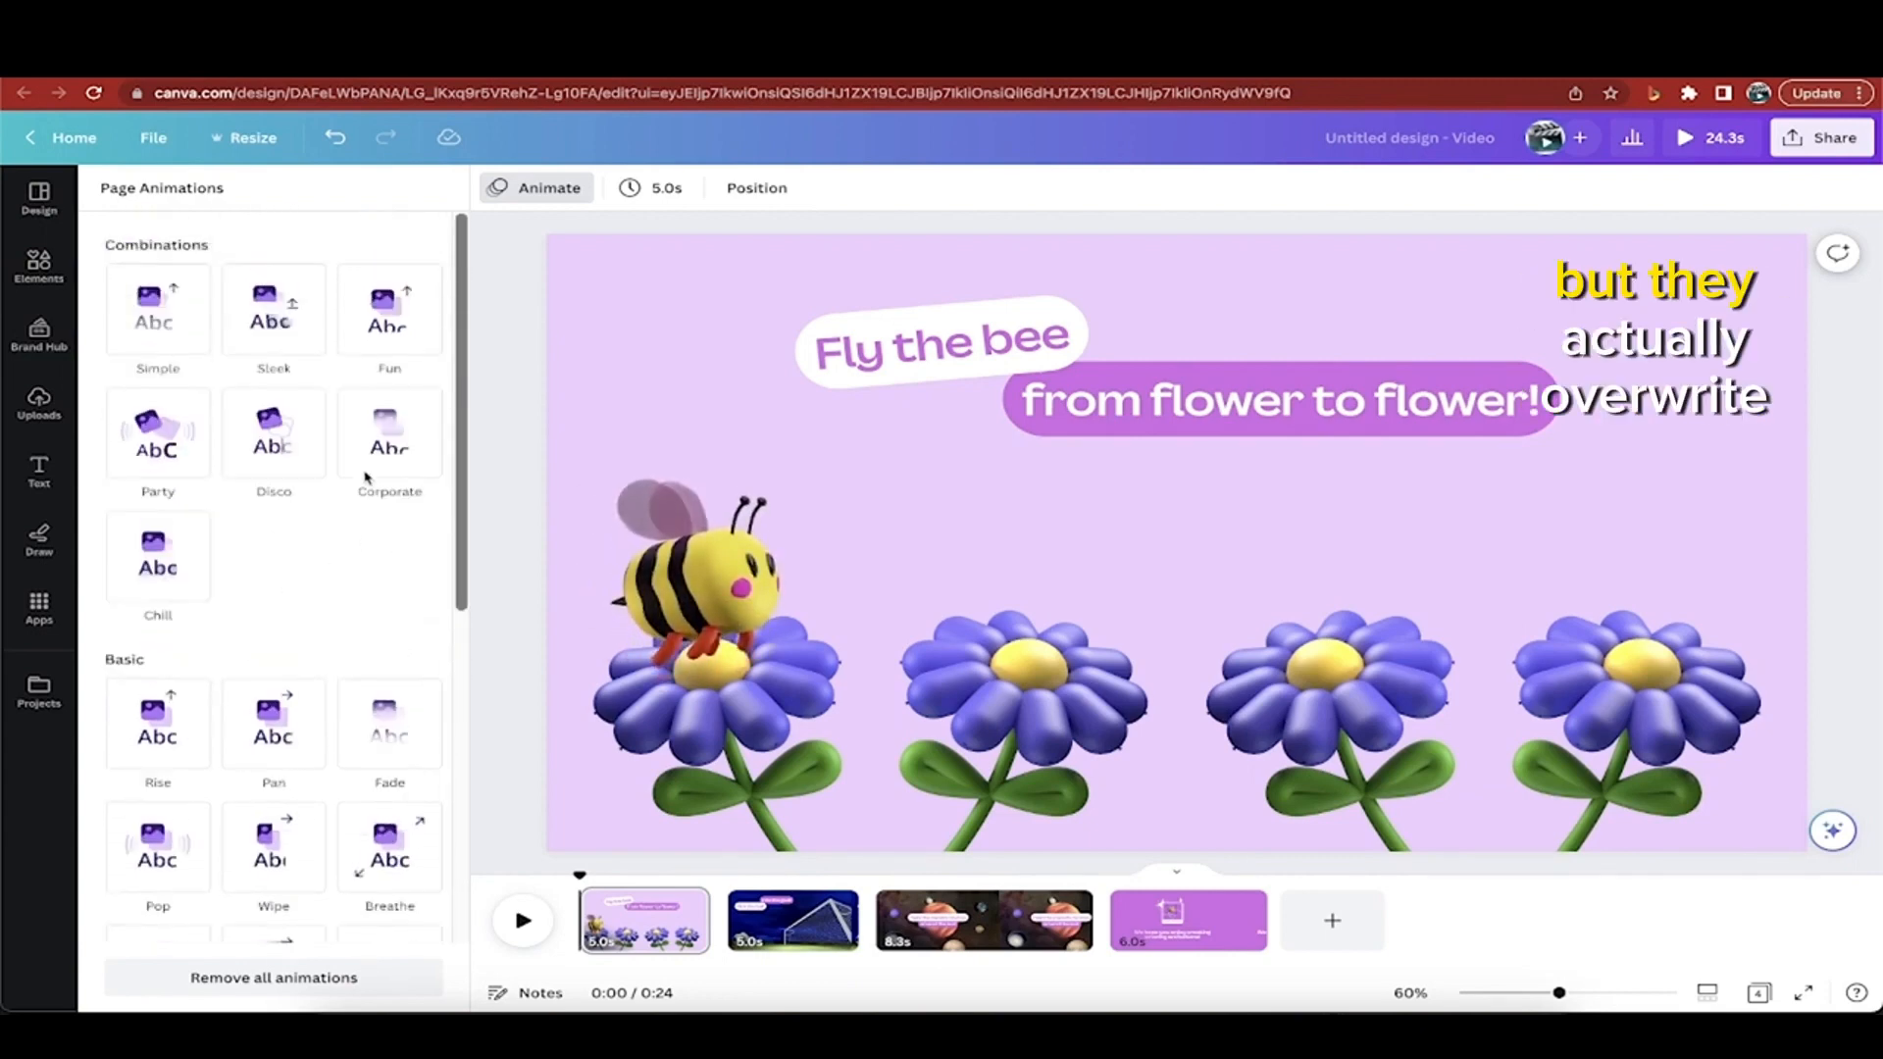
left_click(510, 343)
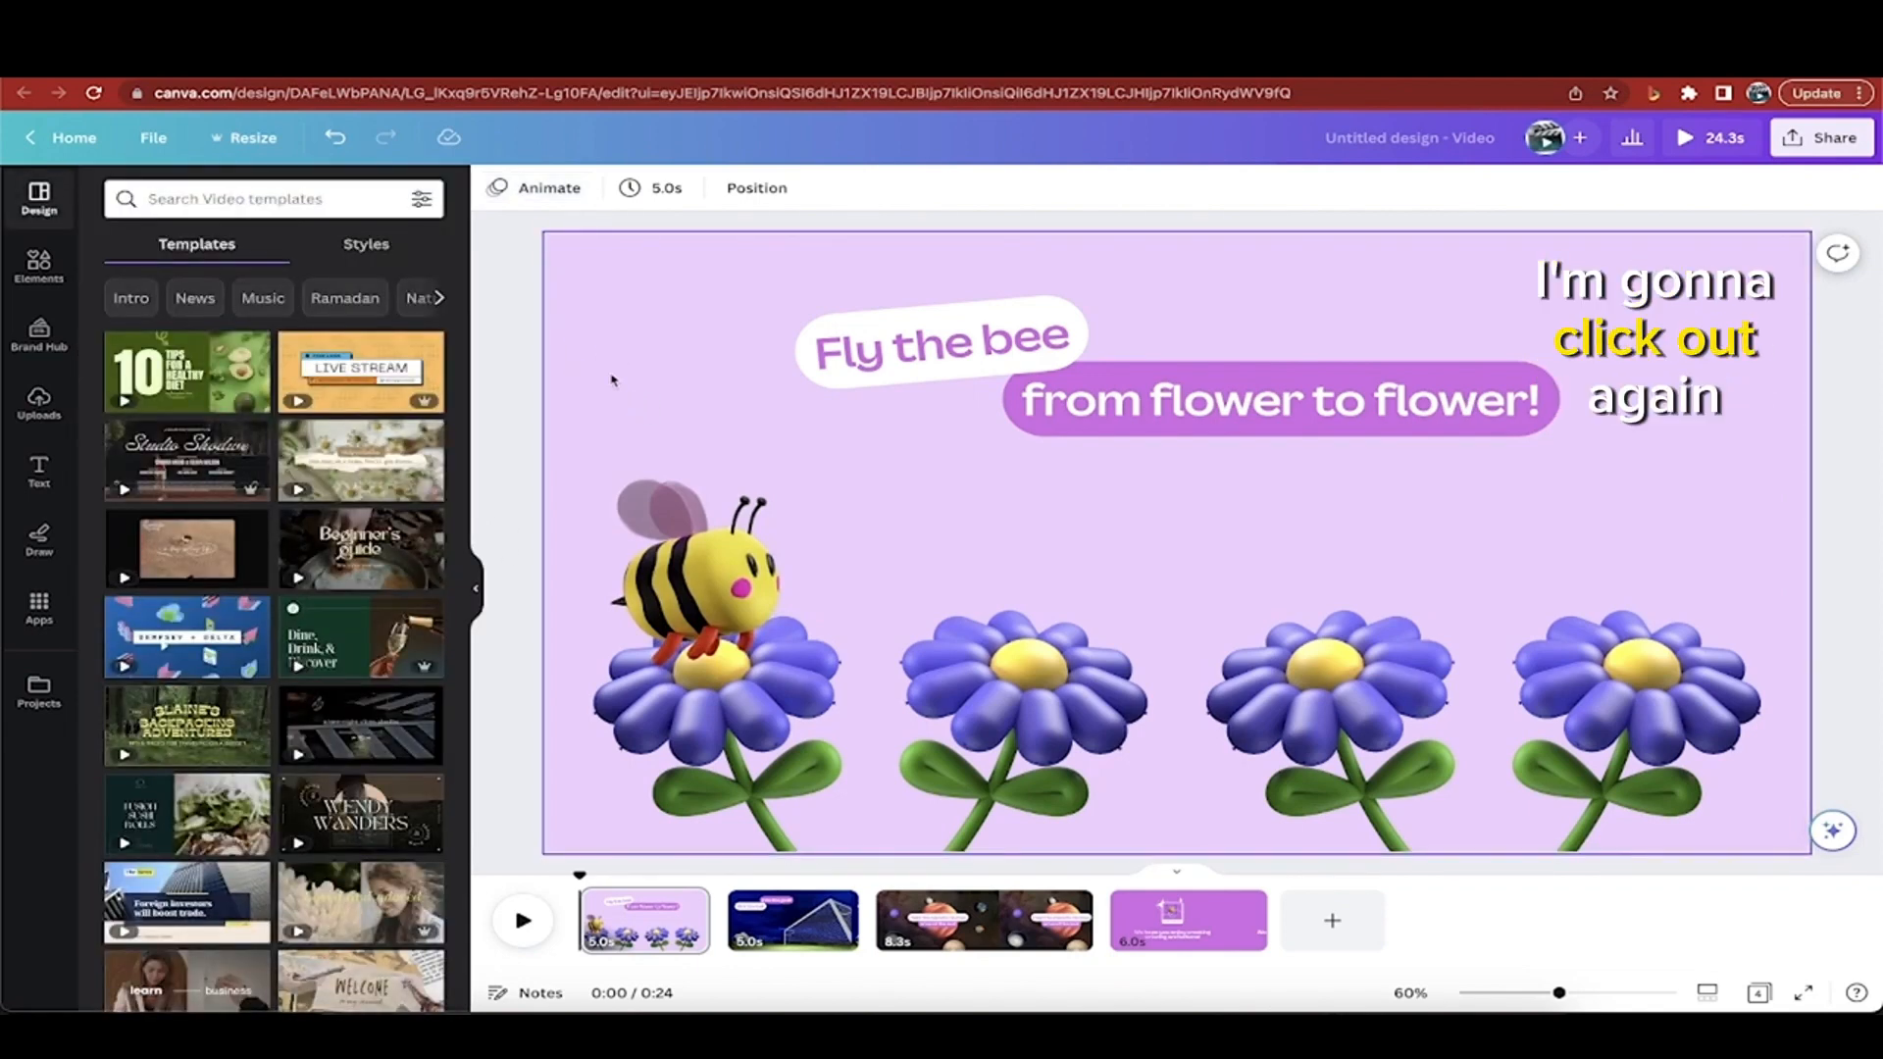
Select the bee again and bring up its custom animation path.
left_click(717, 556)
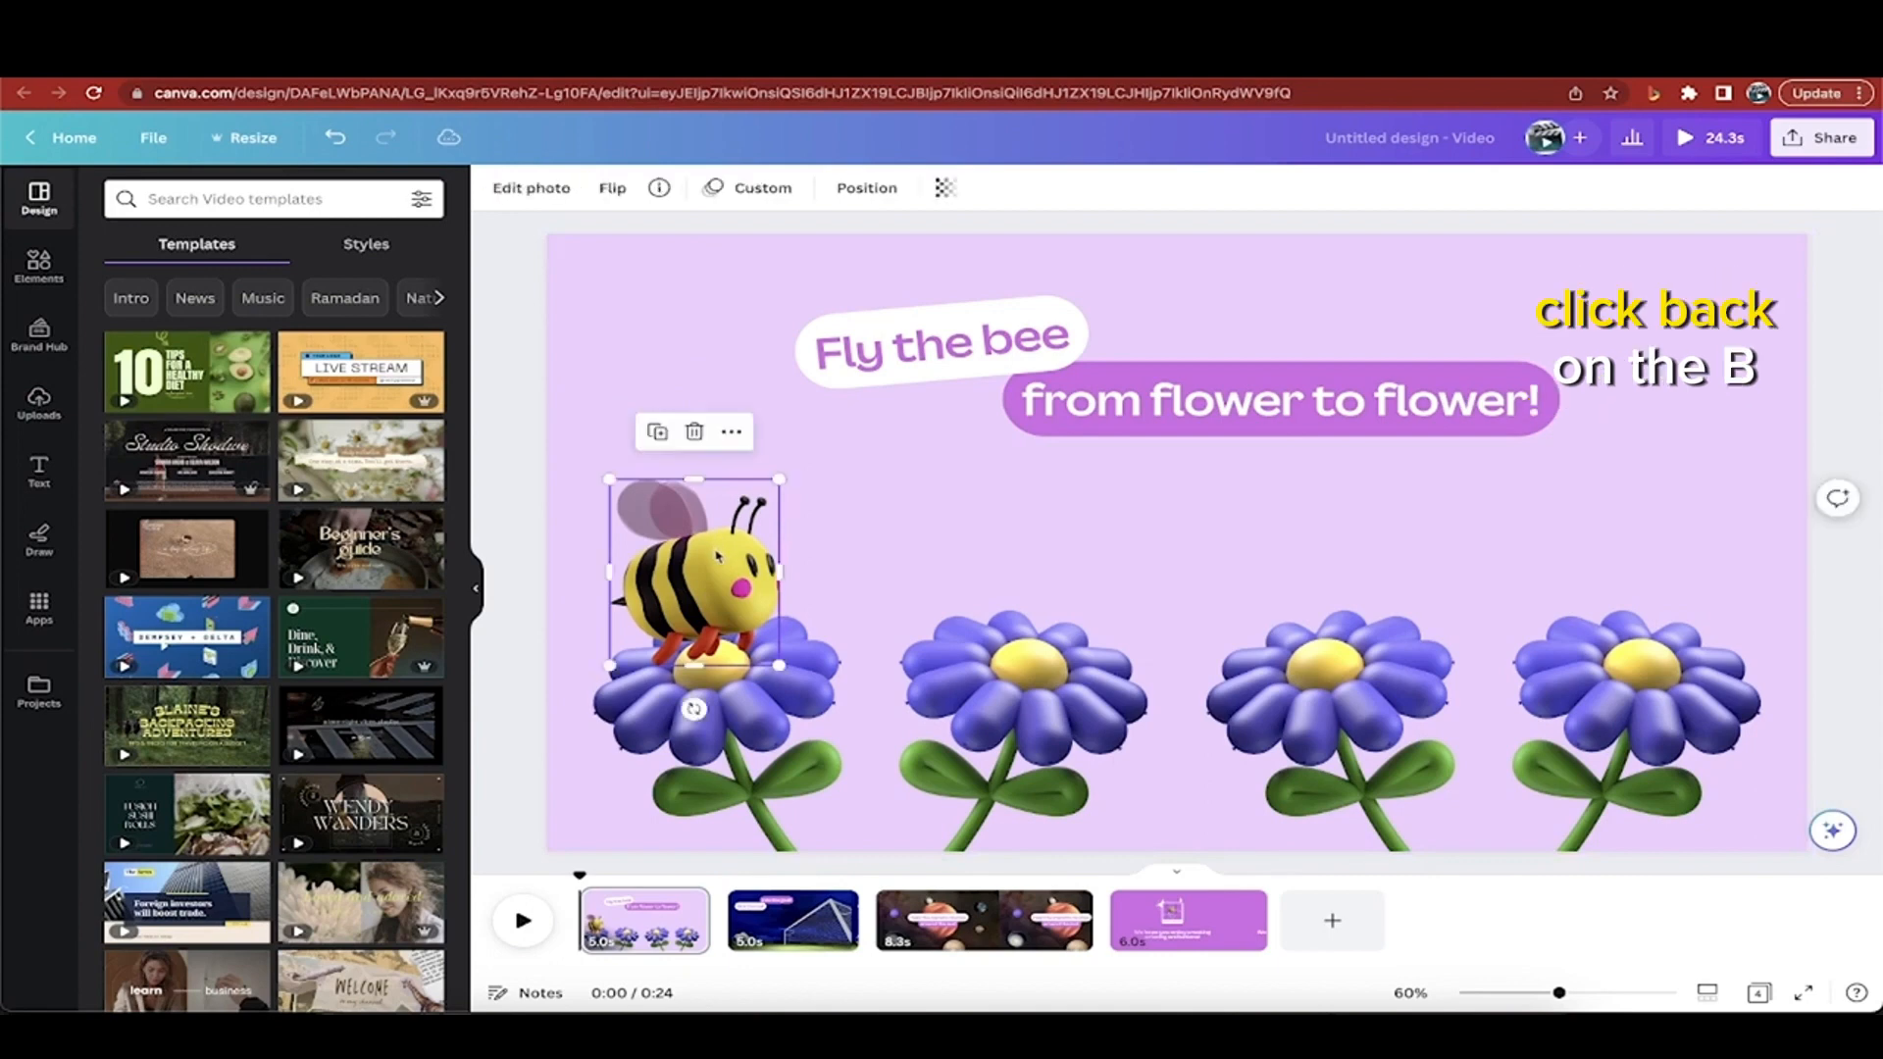
left_click(764, 192)
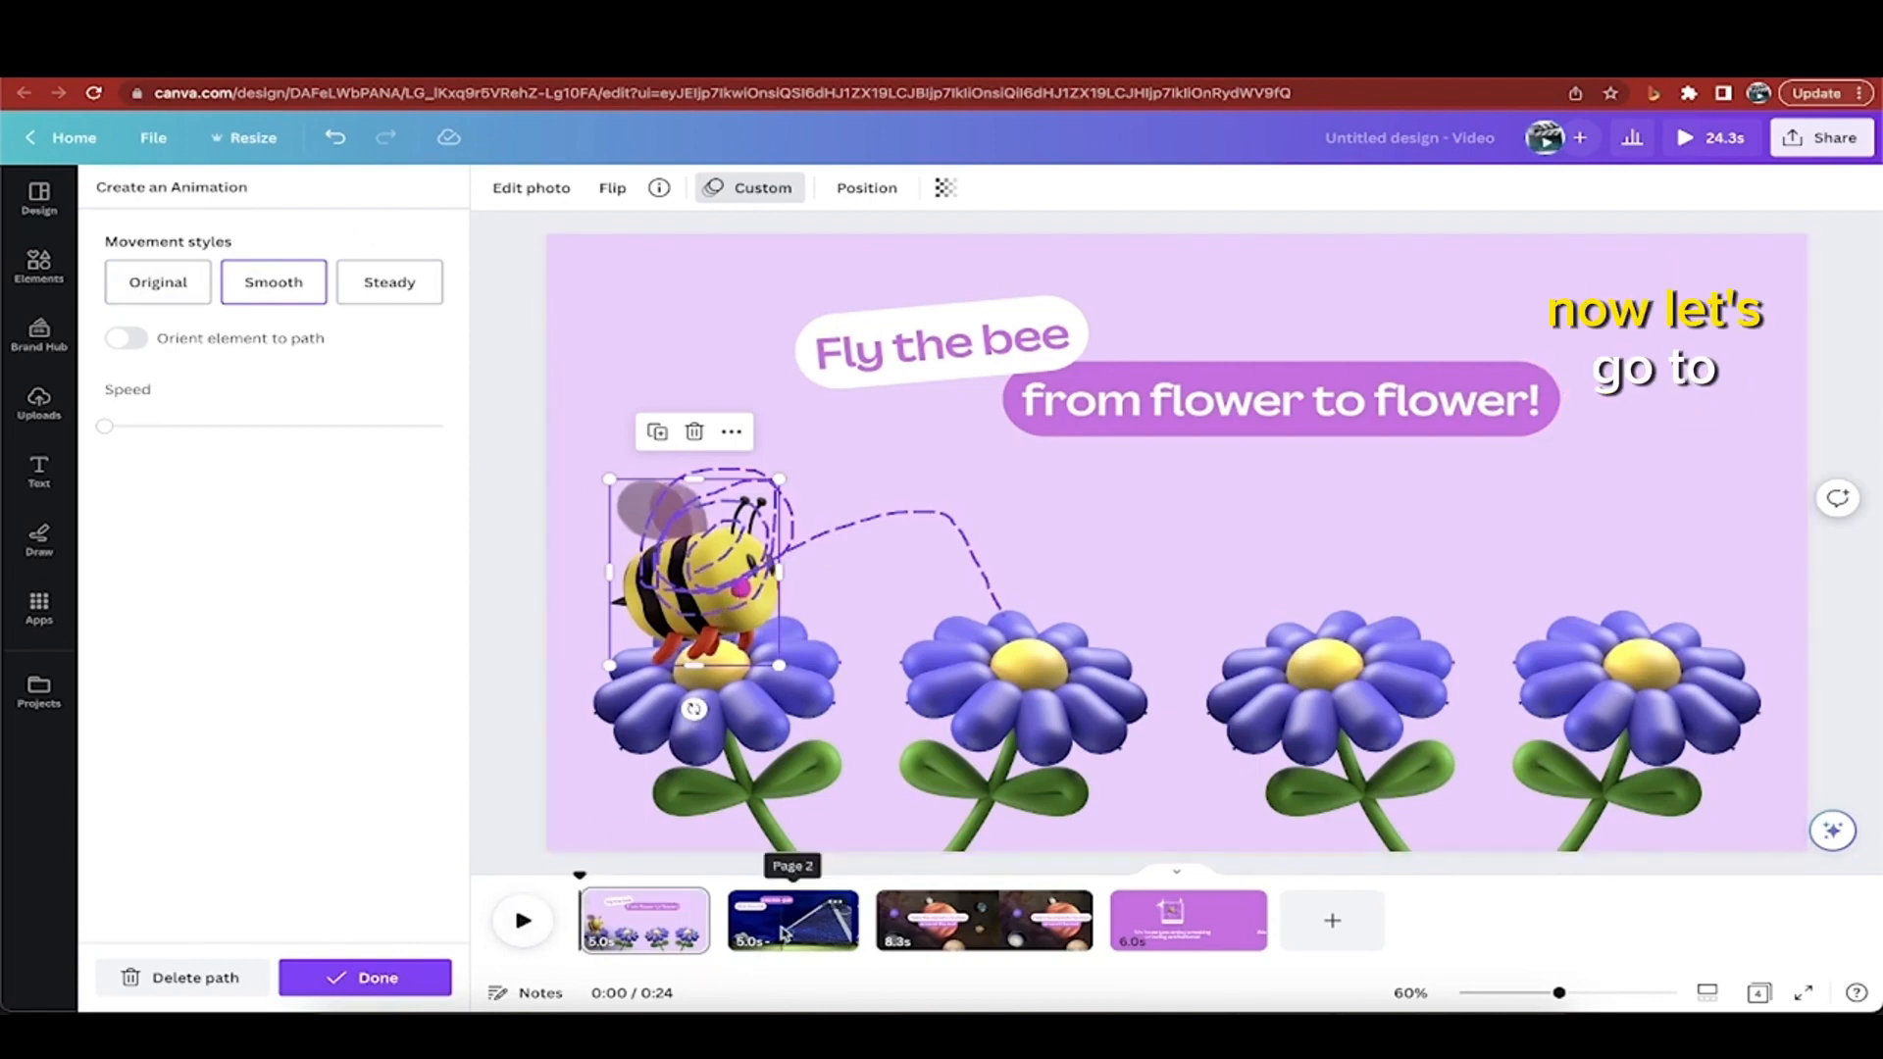
Play the revolving planets animation on page 3 and rewind the playhead to 10.2 s.
left_click(925, 939)
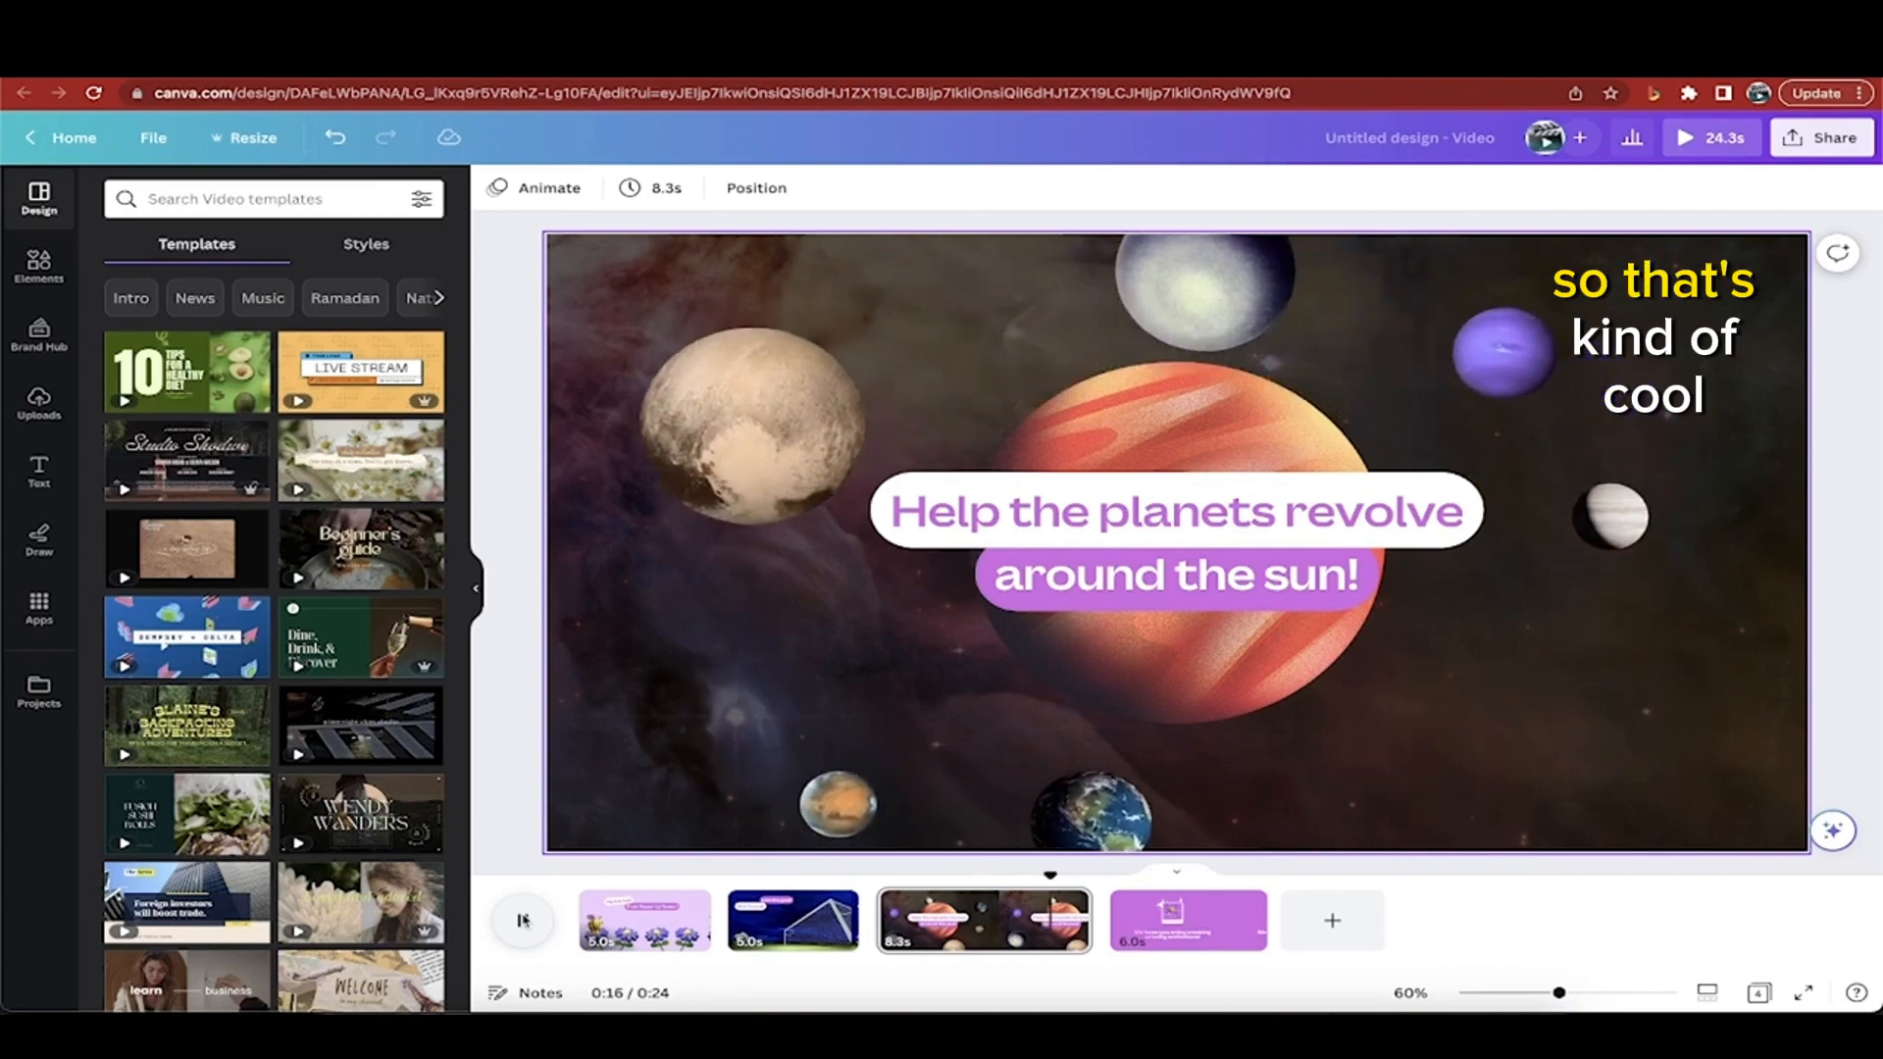
key("space")
left_click_drag(1067, 876, 883, 880)
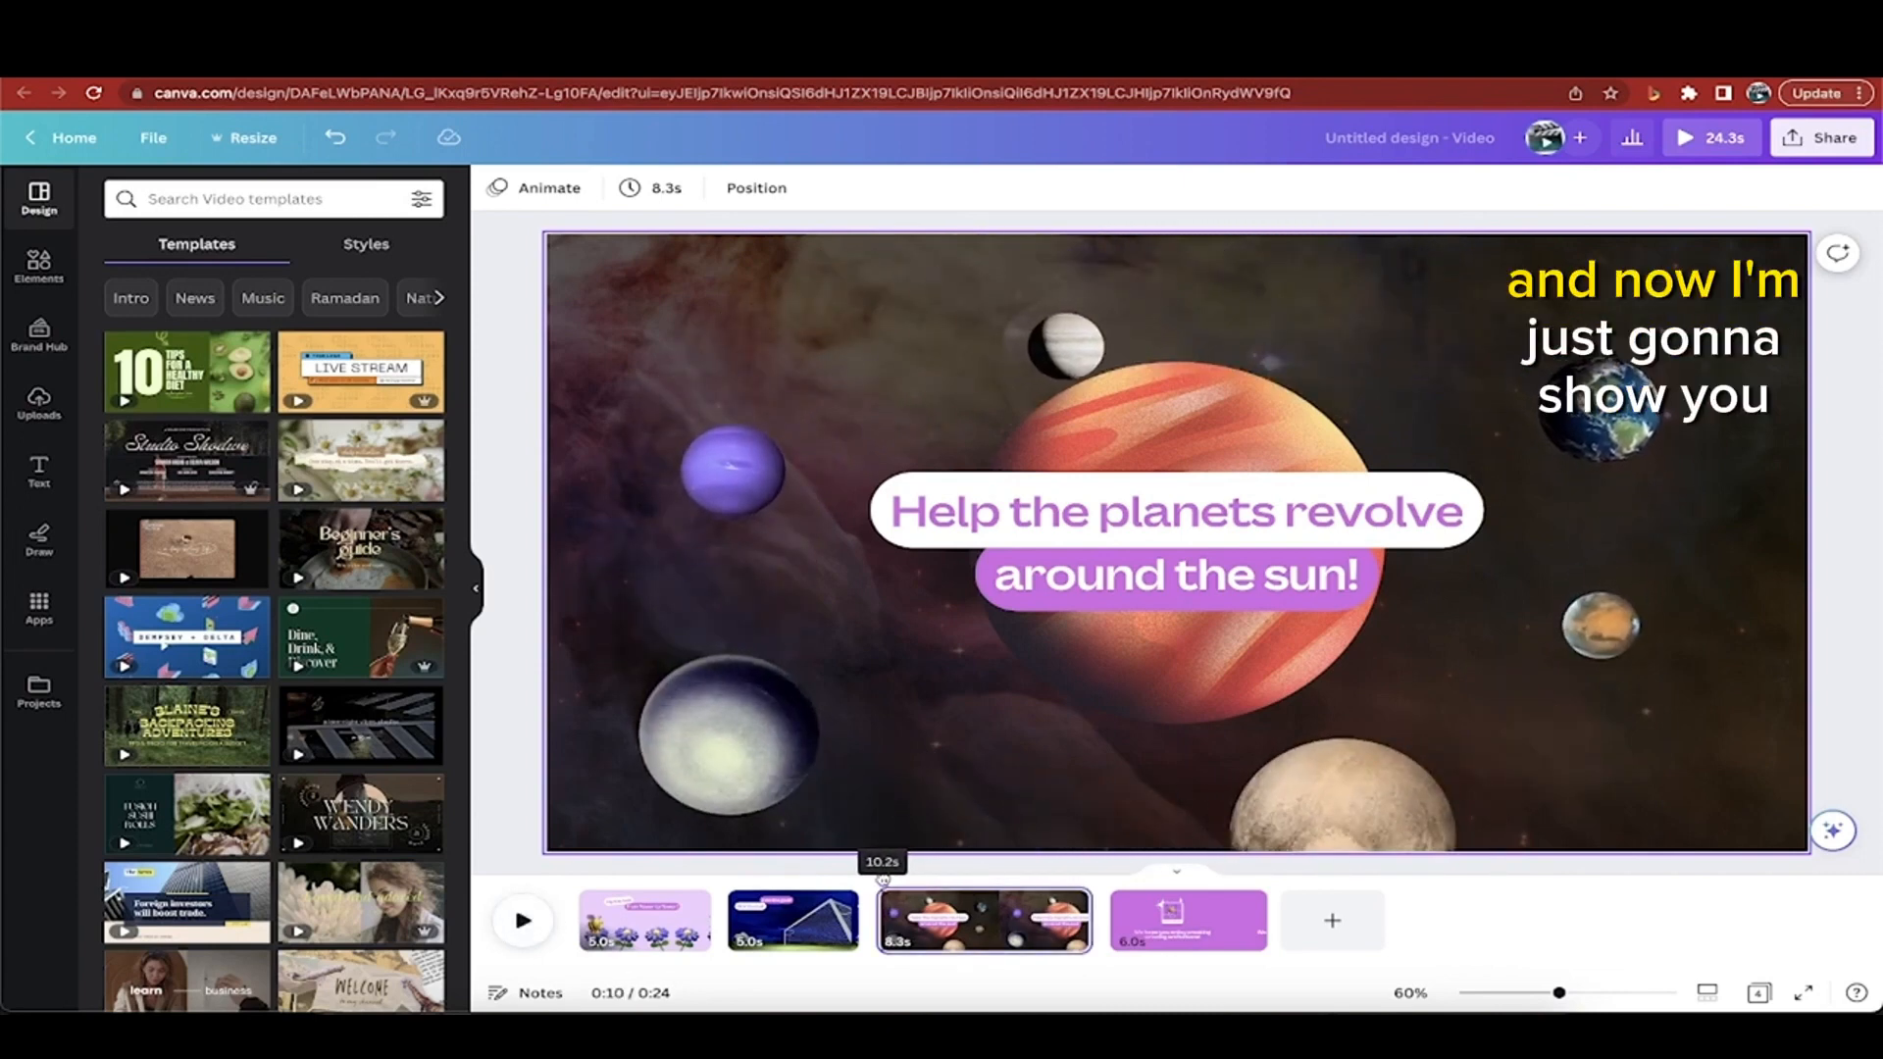
Shift the lower-left planet on page 3 and its custom orbit path slightly further left.
left_click(751, 755)
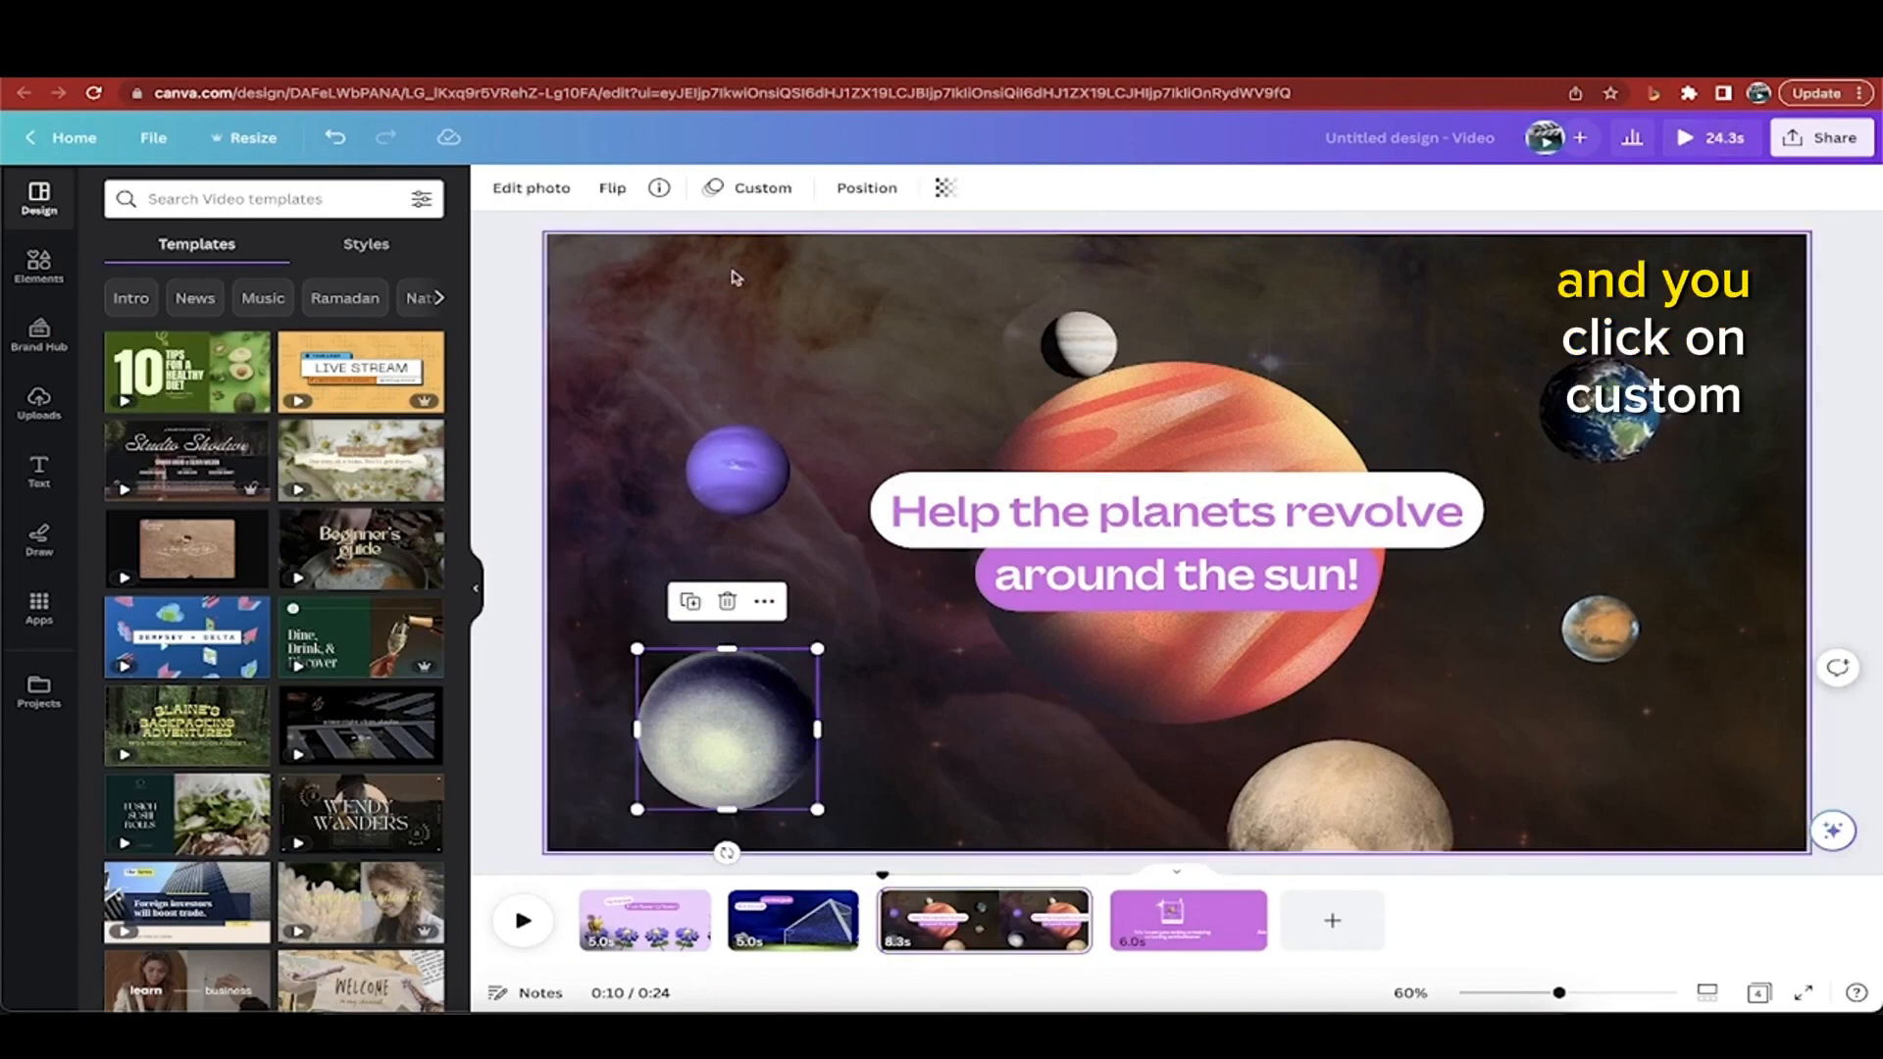
left_click(759, 189)
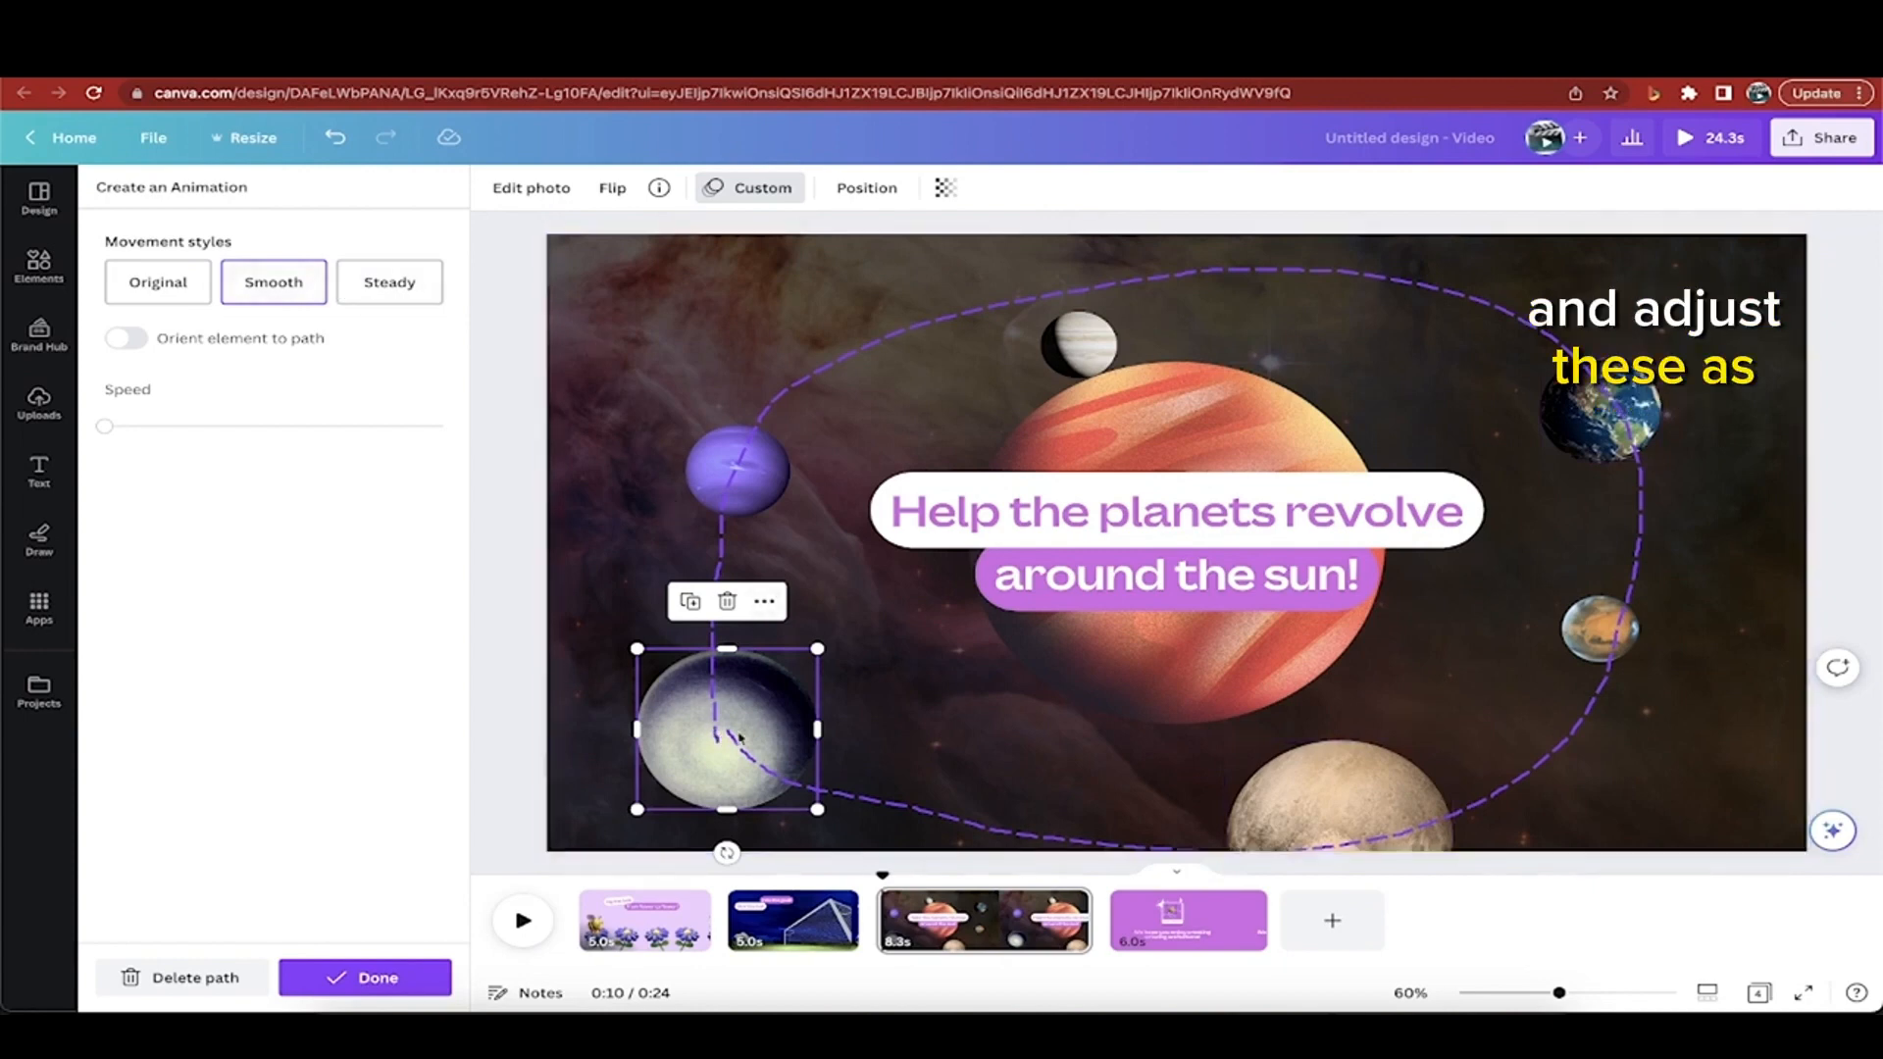
mouse_move(747, 726)
left_mouse_down()
mouse_move(654, 726)
mouse_move(732, 721)
mouse_move(660, 737)
mouse_move(677, 750)
mouse_move(691, 728)
left_mouse_up()
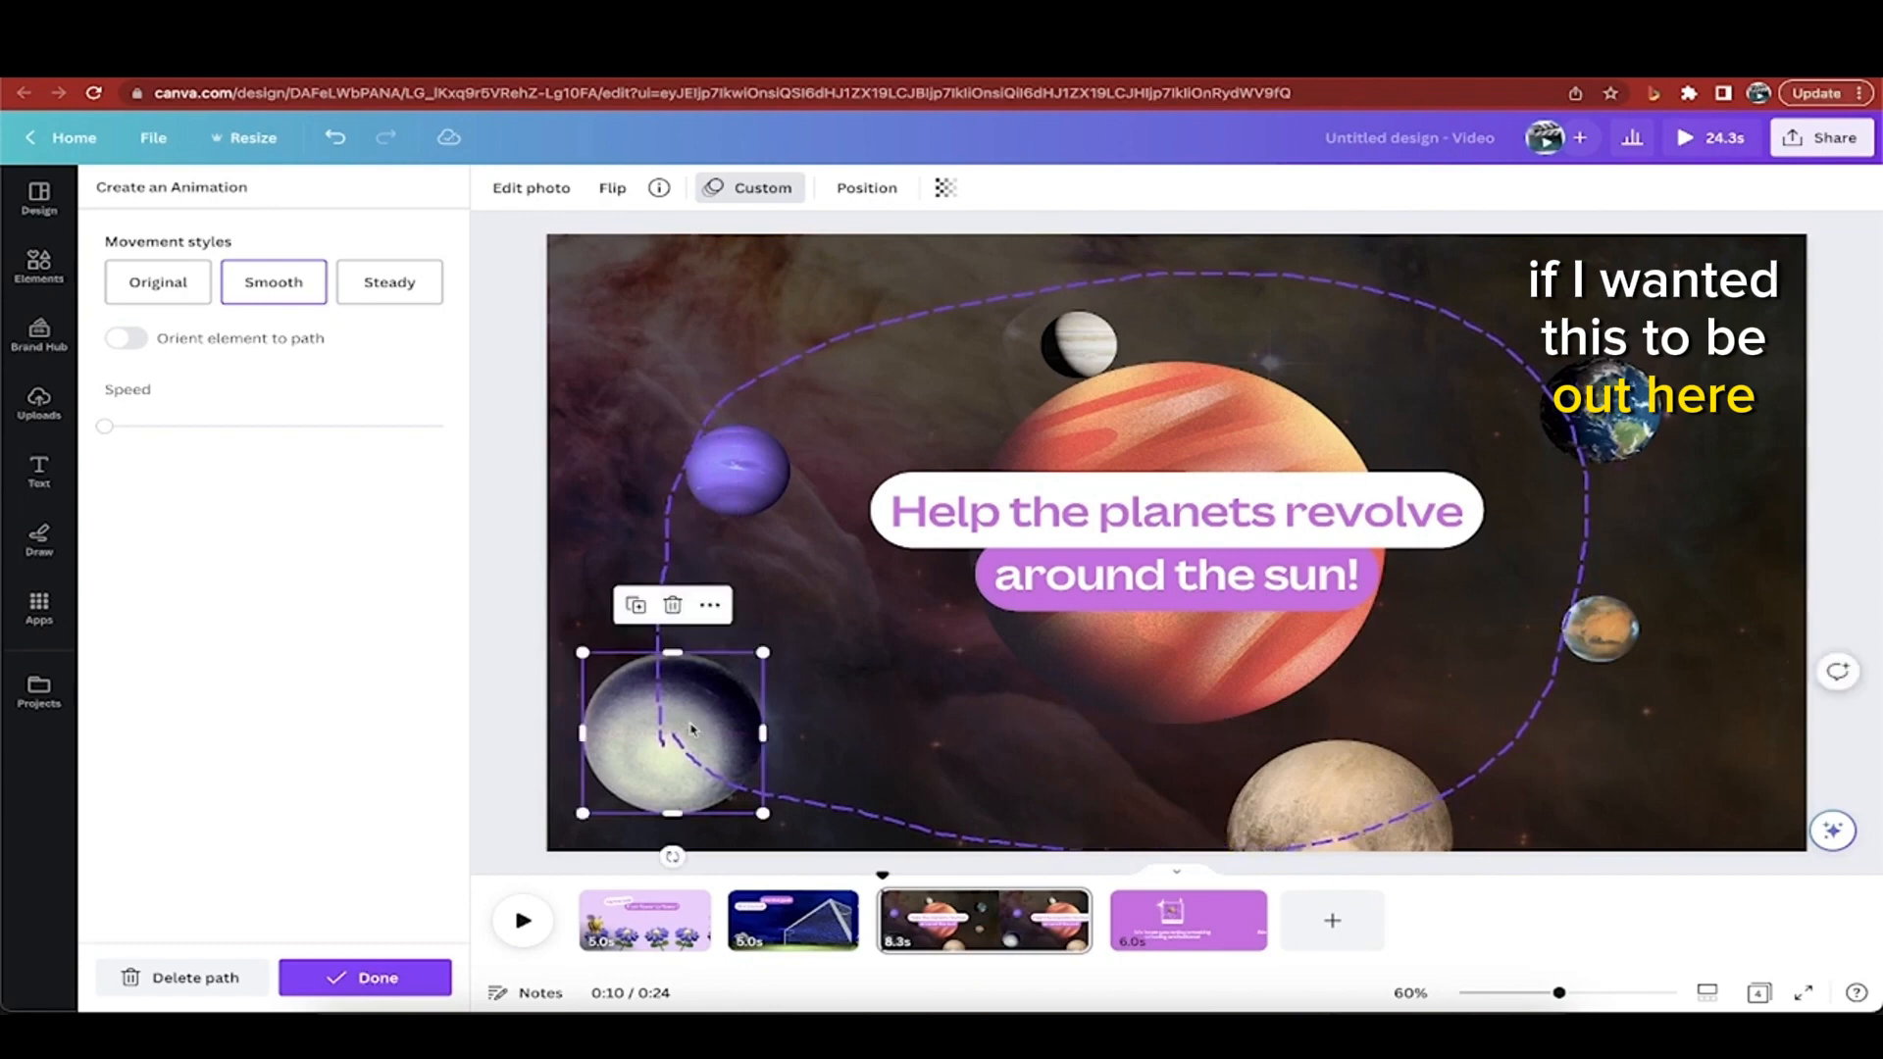
left_click(506, 312)
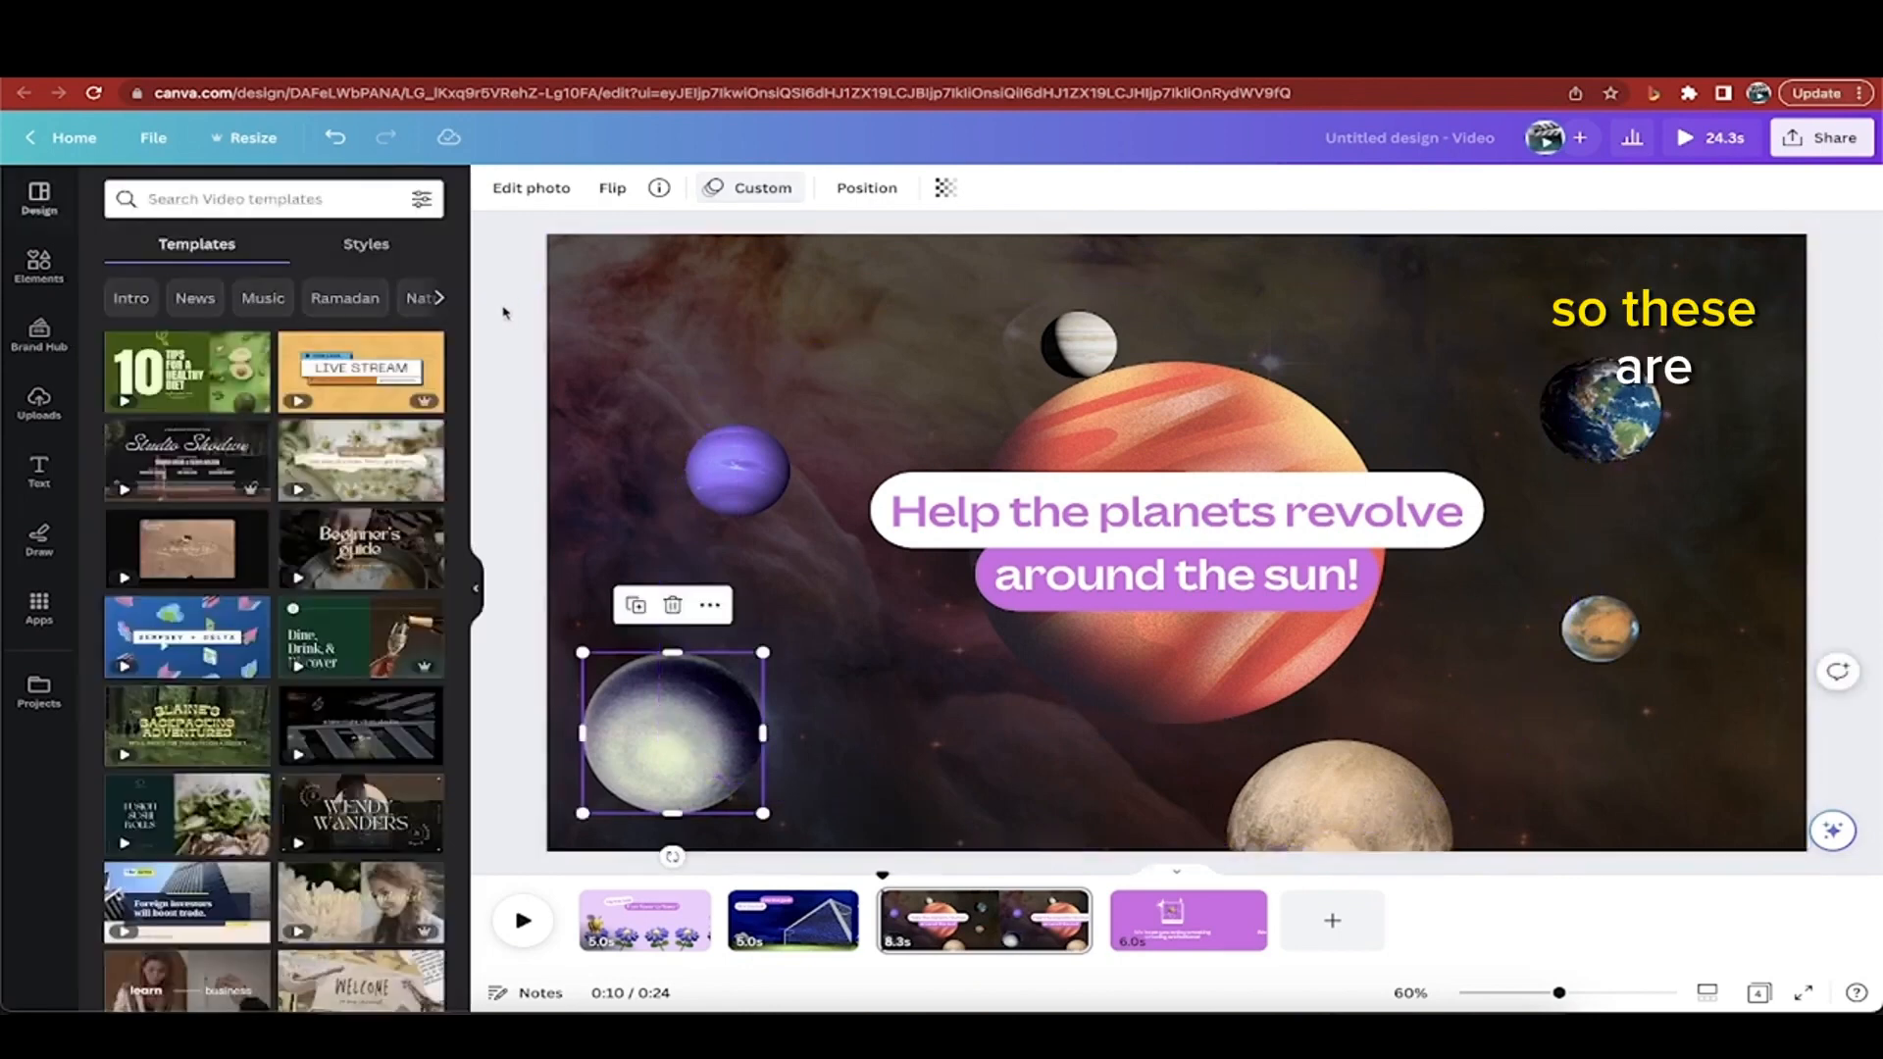
Prepare an MP4 Video download of the design that includes only page 1.
left_click(1820, 138)
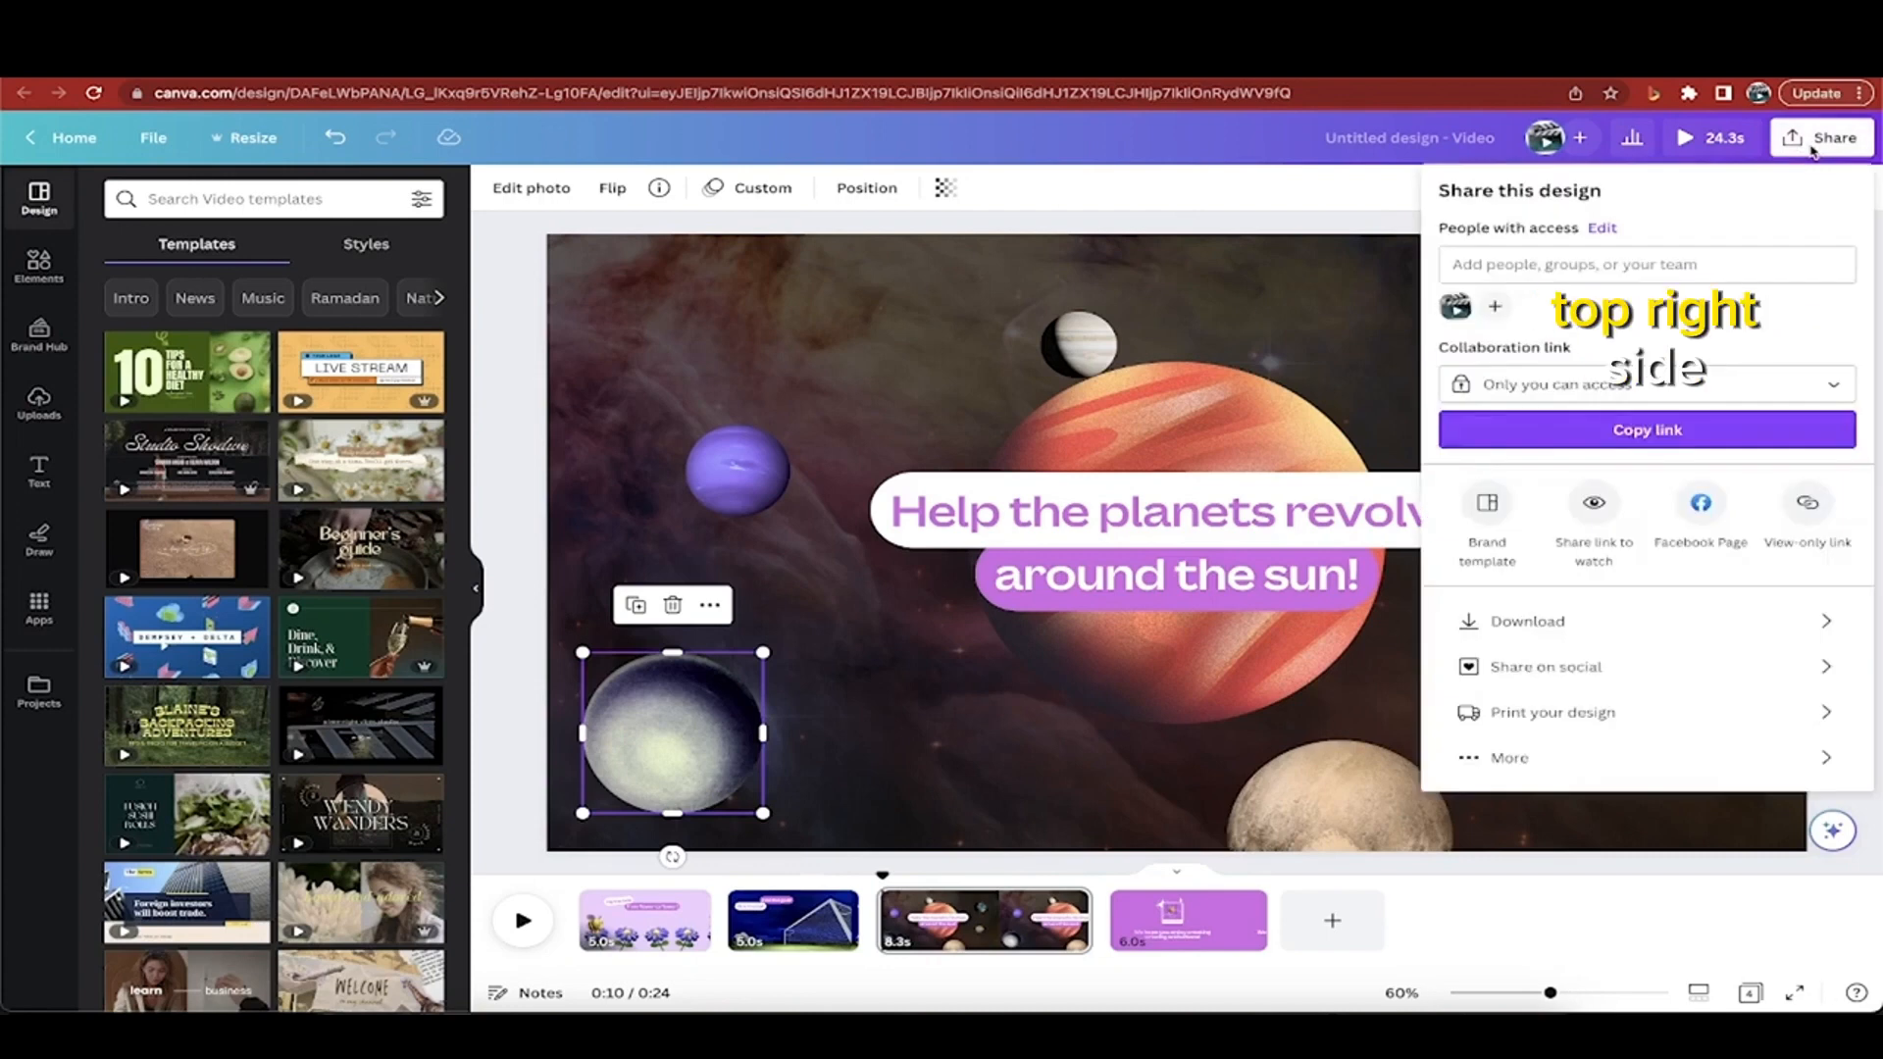
left_click(1562, 621)
left_click(1551, 441)
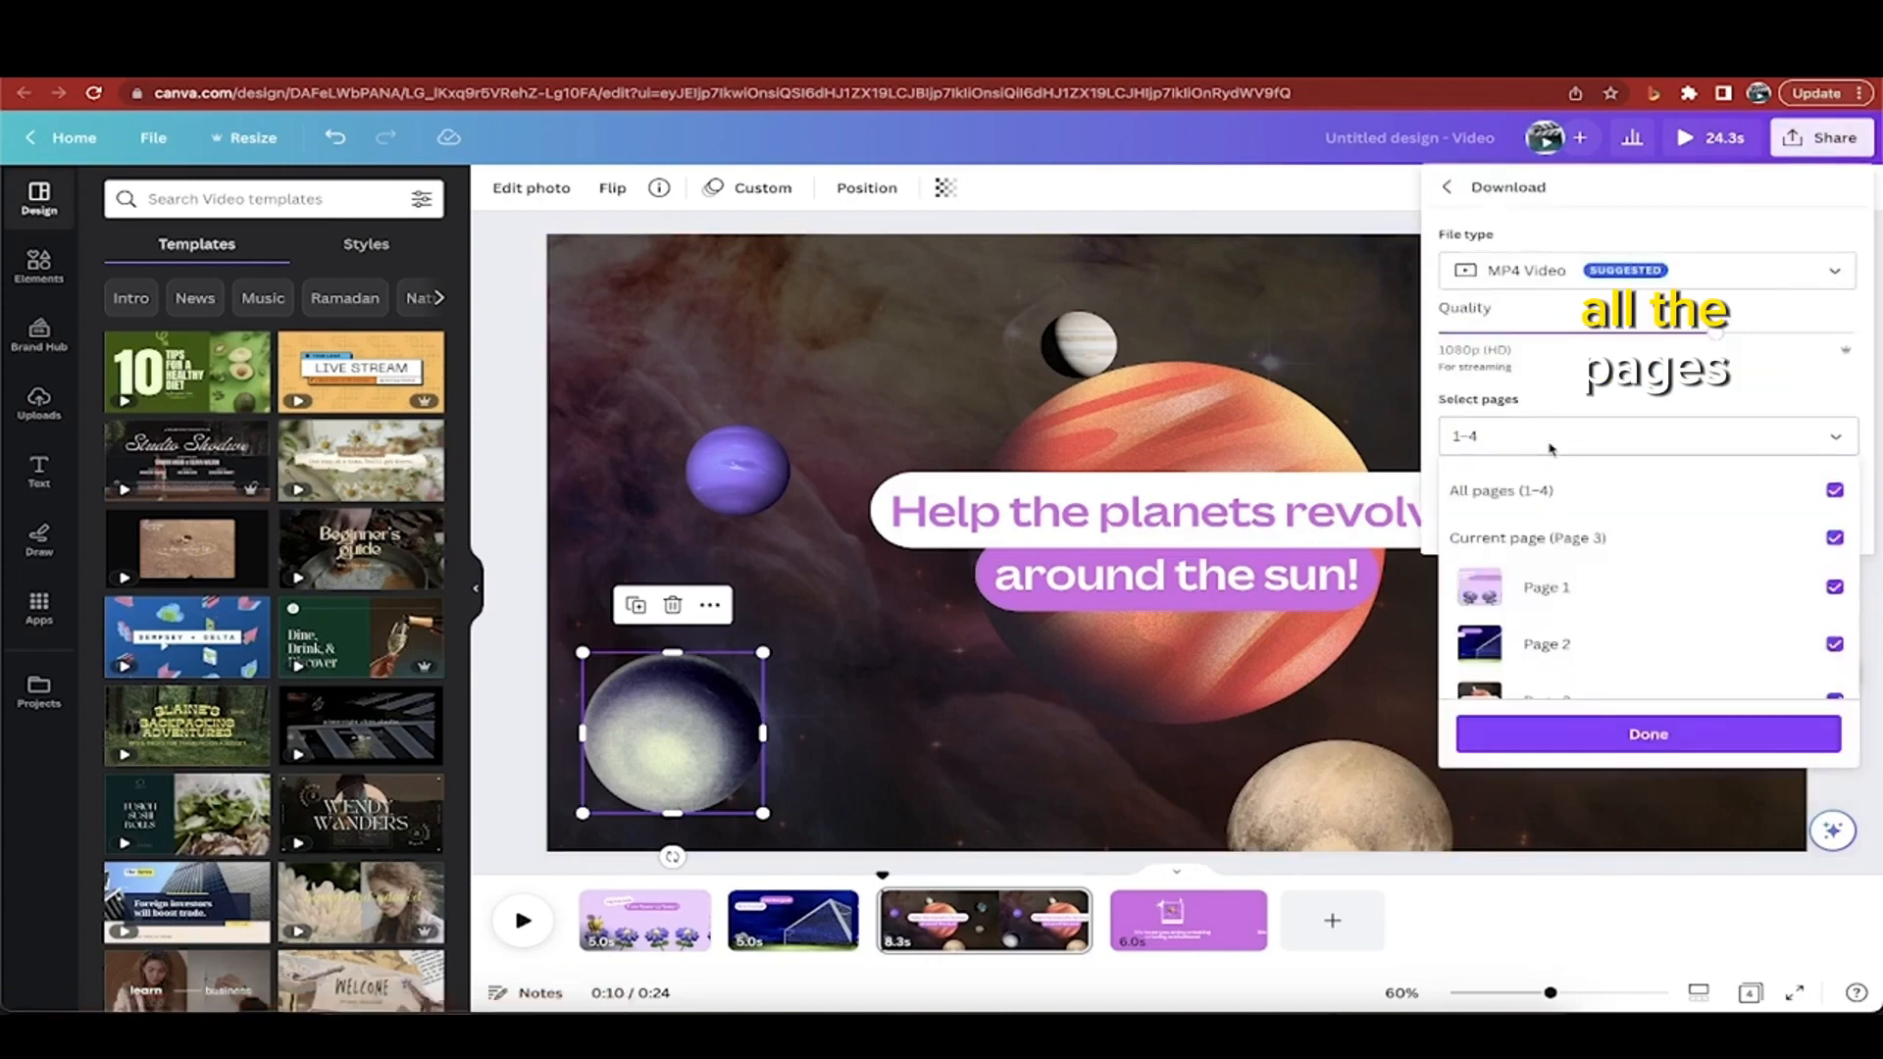
scroll(1564, 633, "down", 3)
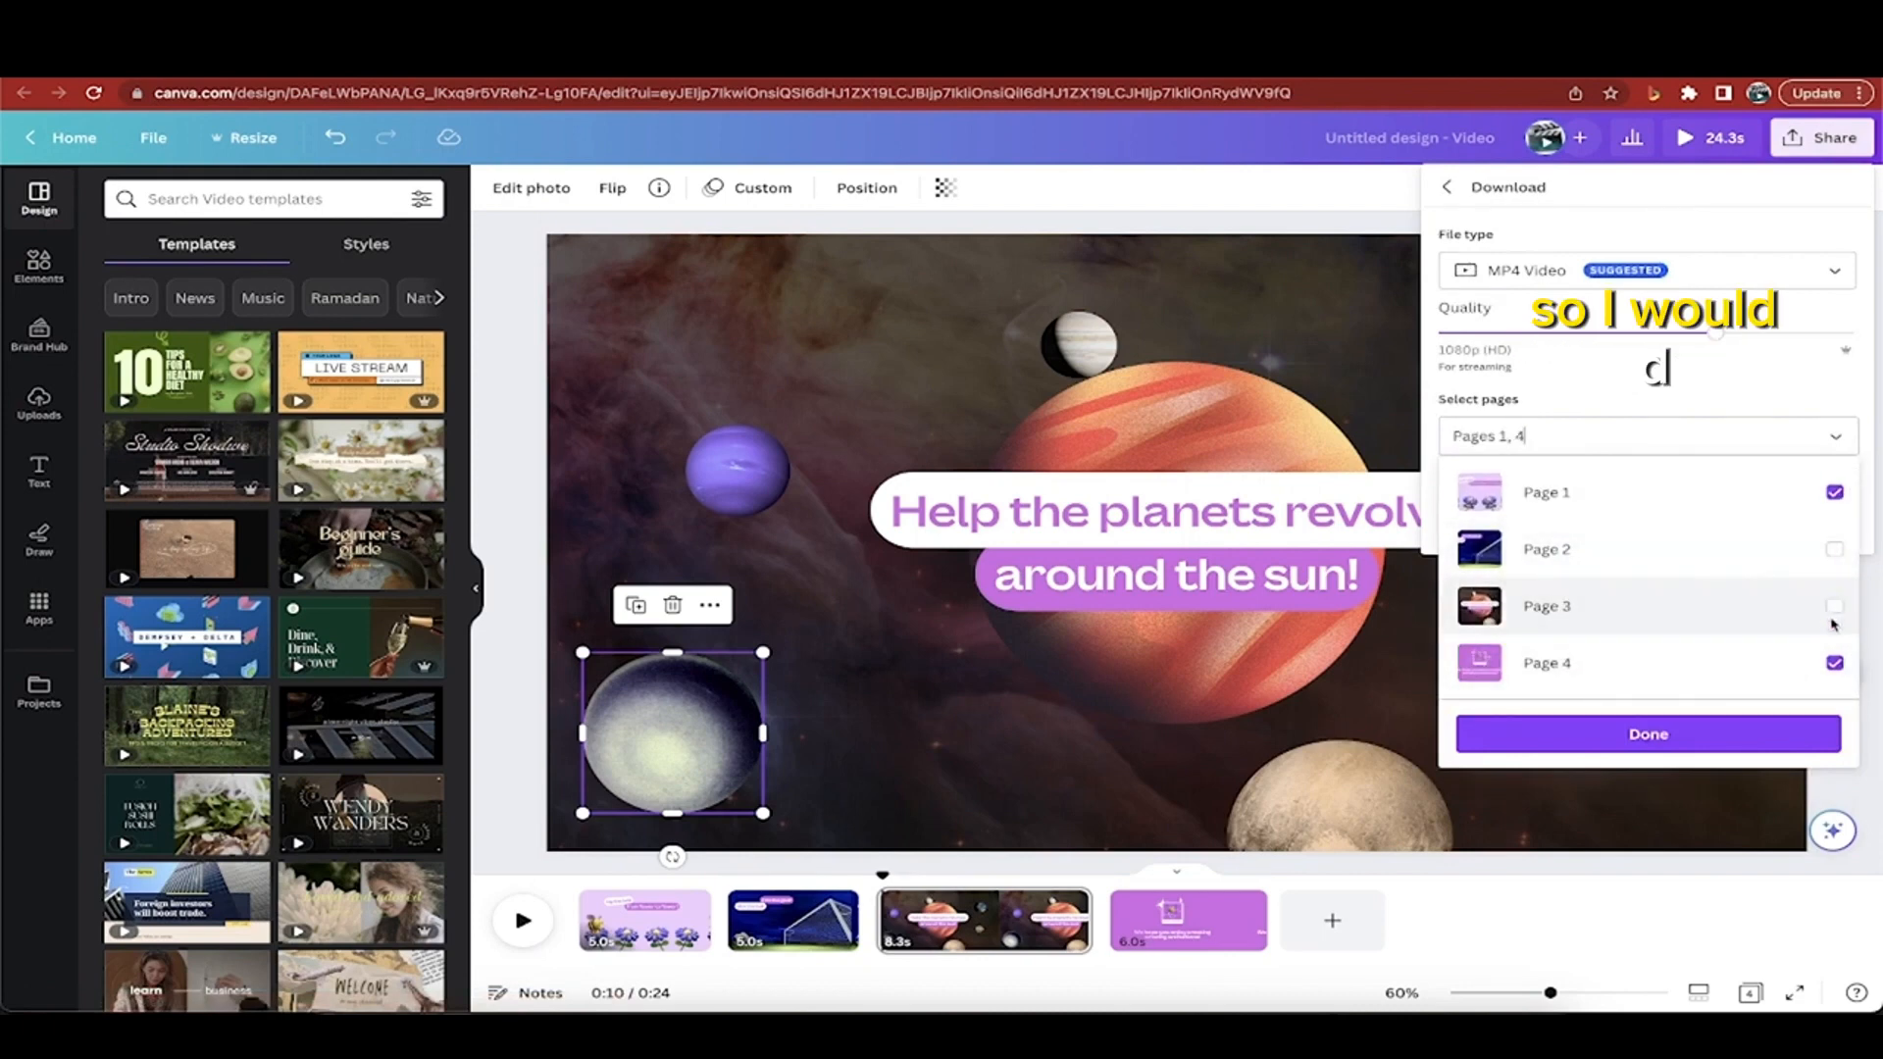
left_click(1834, 663)
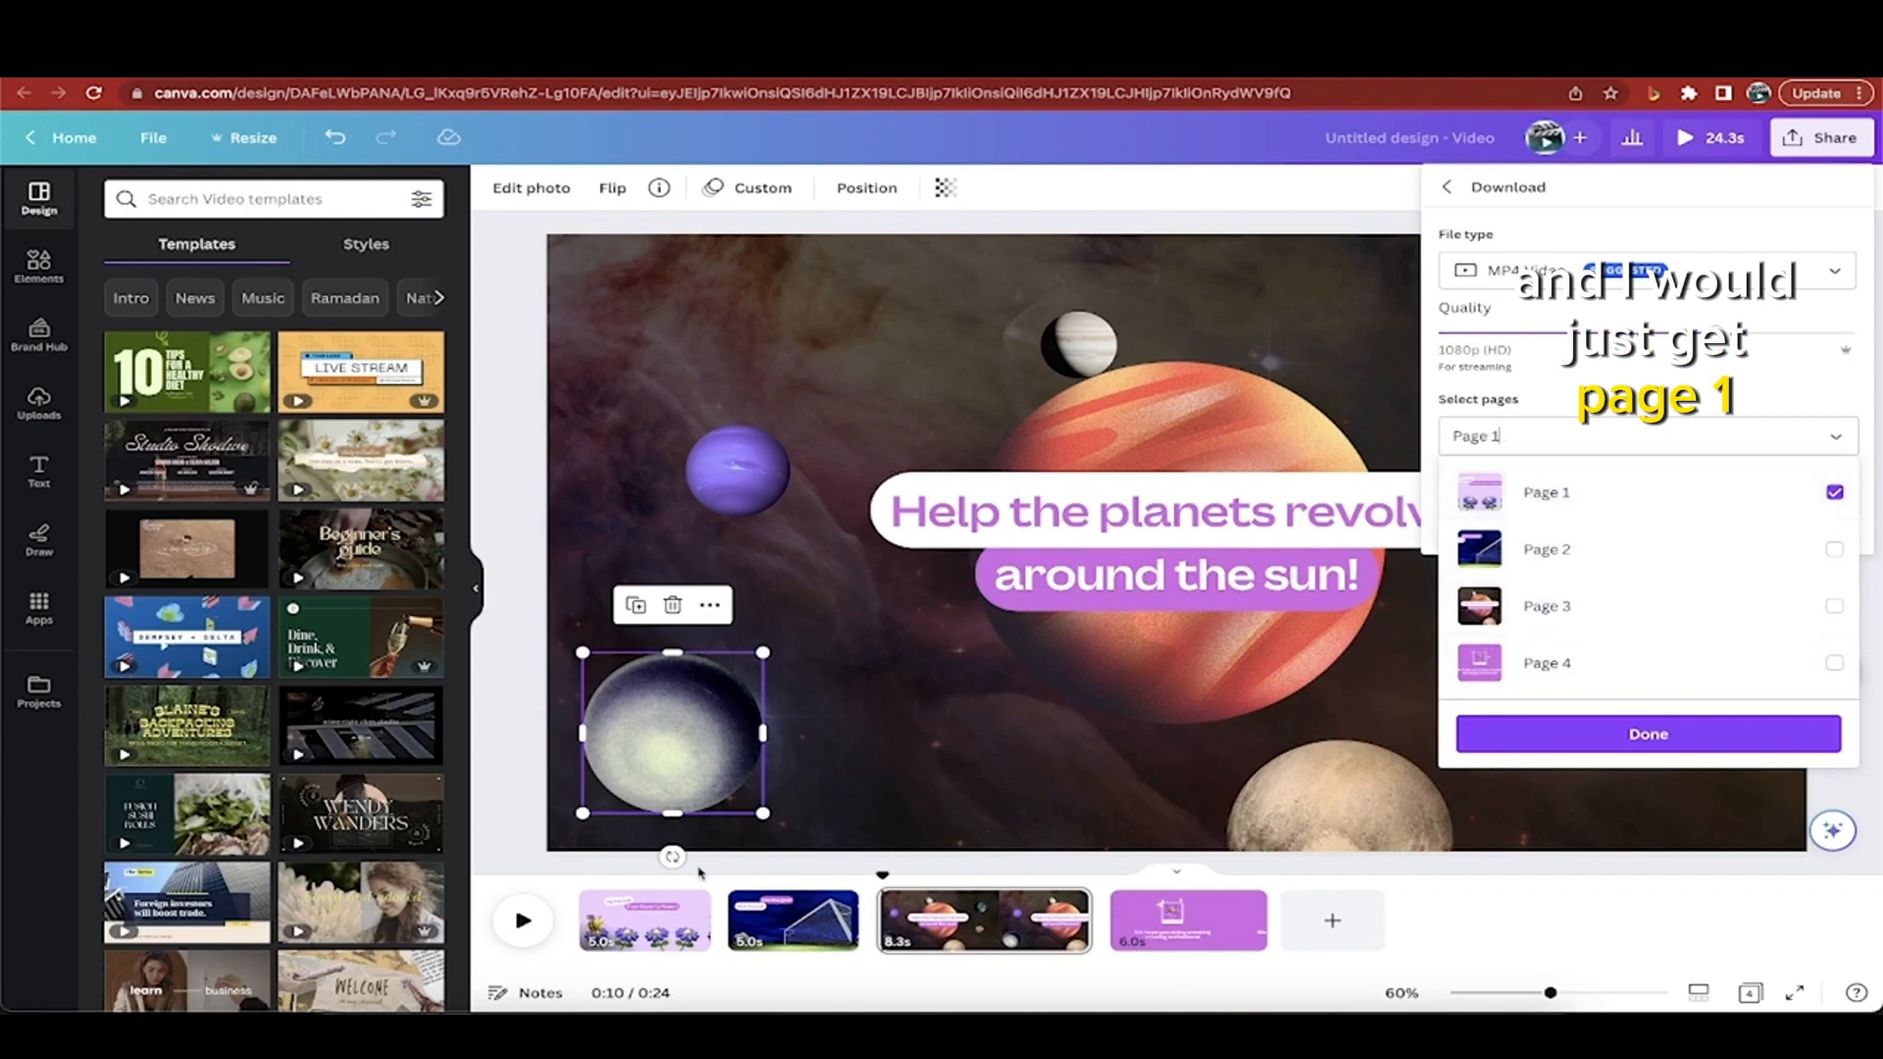
left_click(1613, 754)
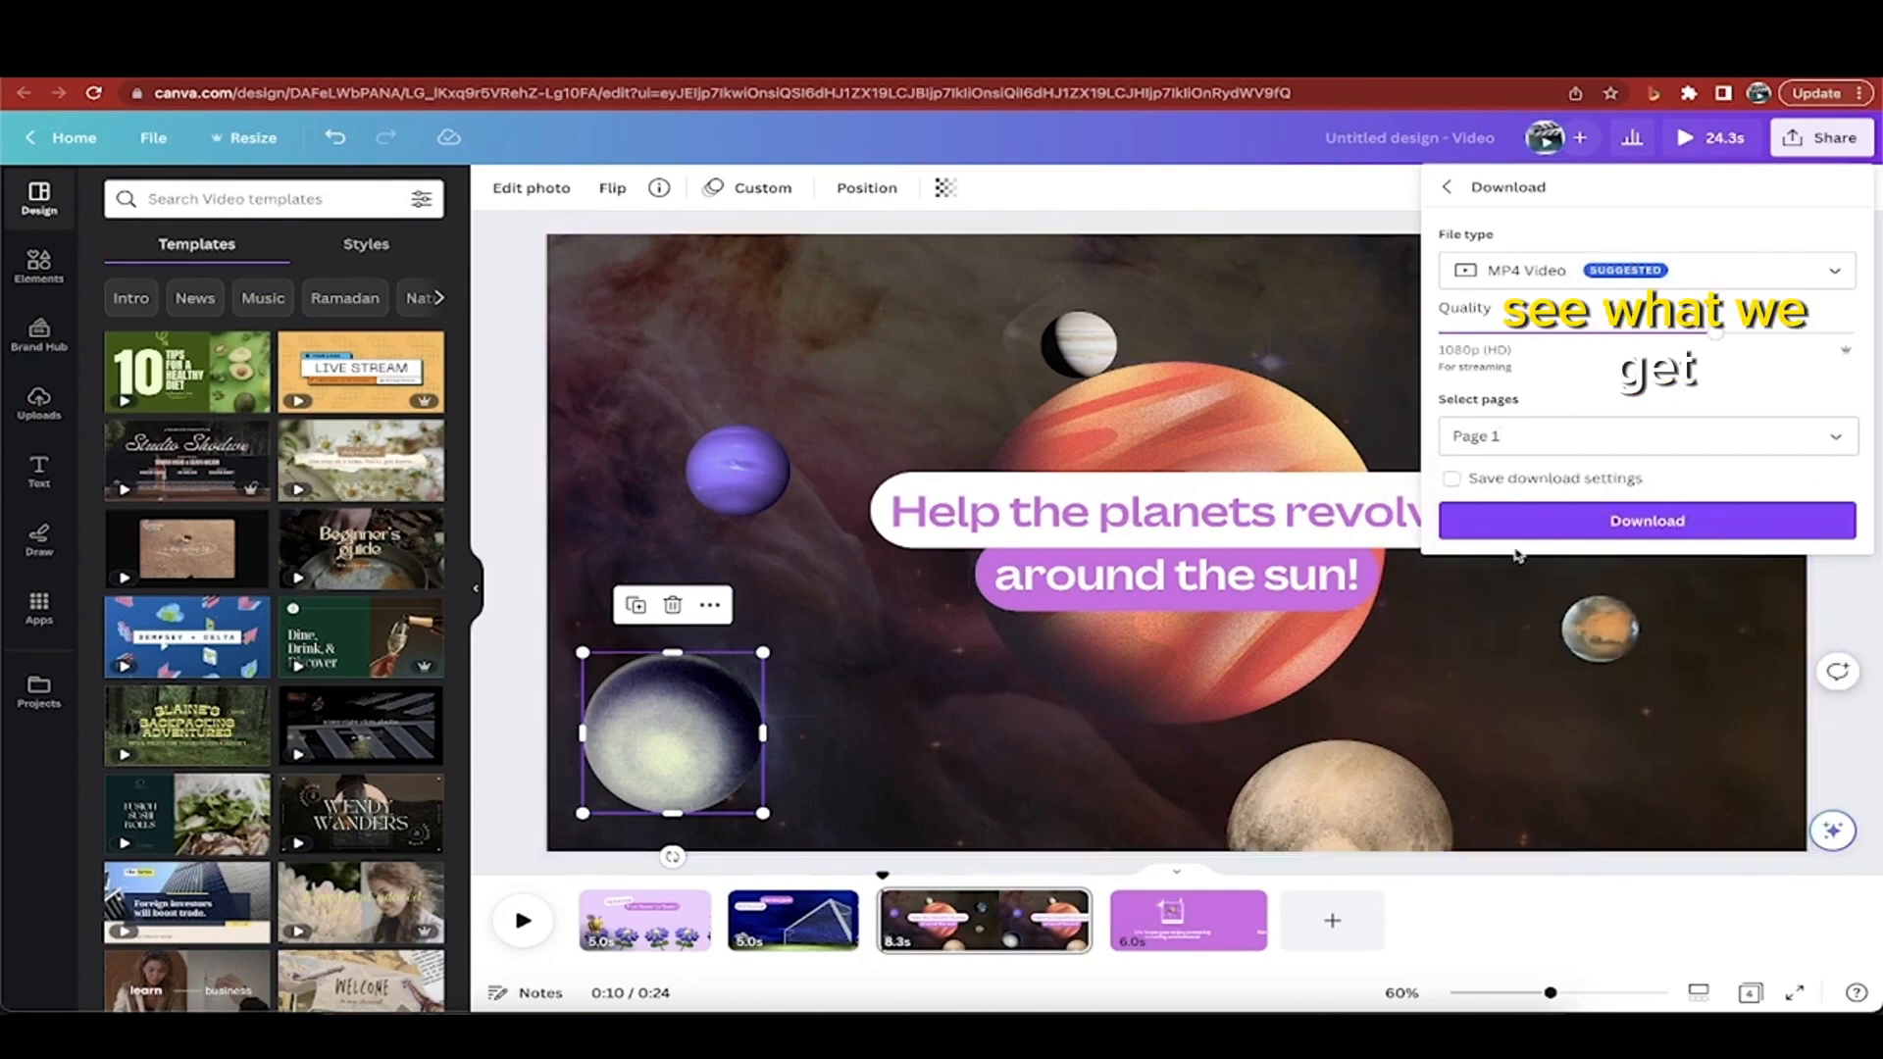